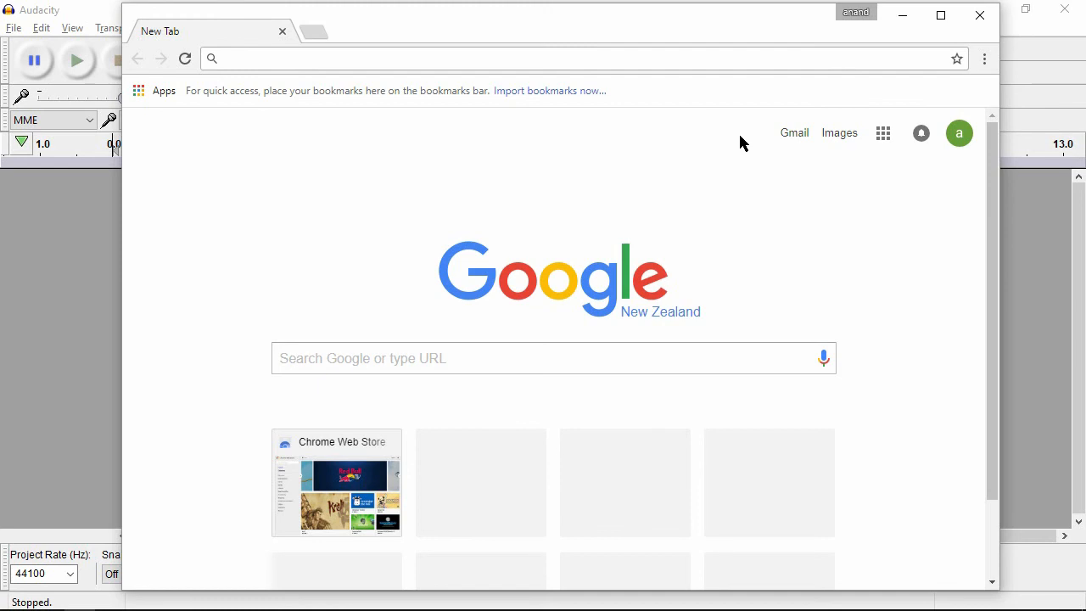
Open the ninite.com website in the browser.
click(627, 59)
text(ninite.com)
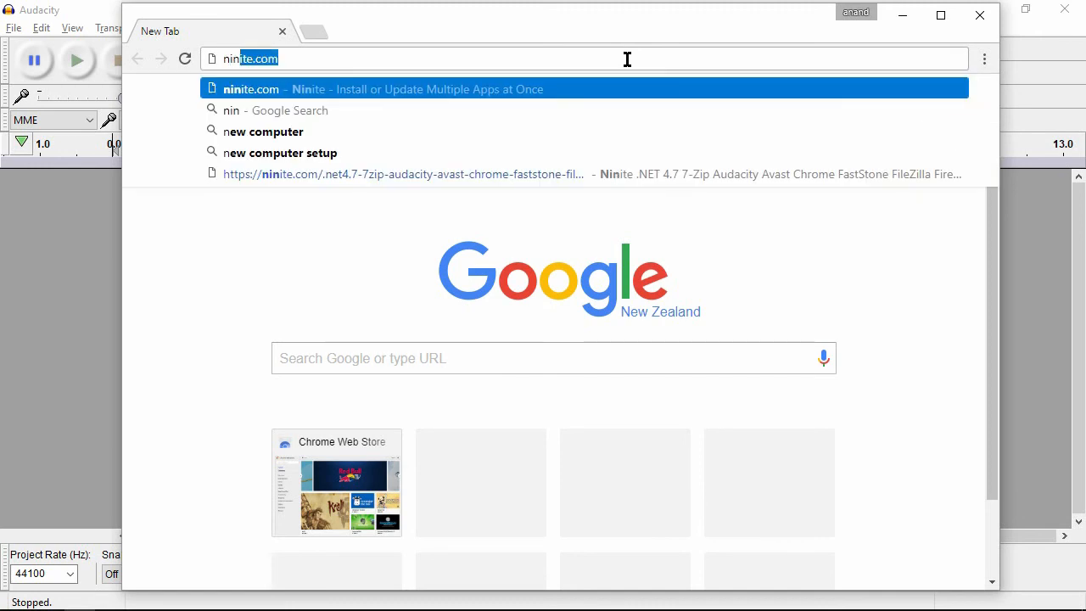
key(Return)
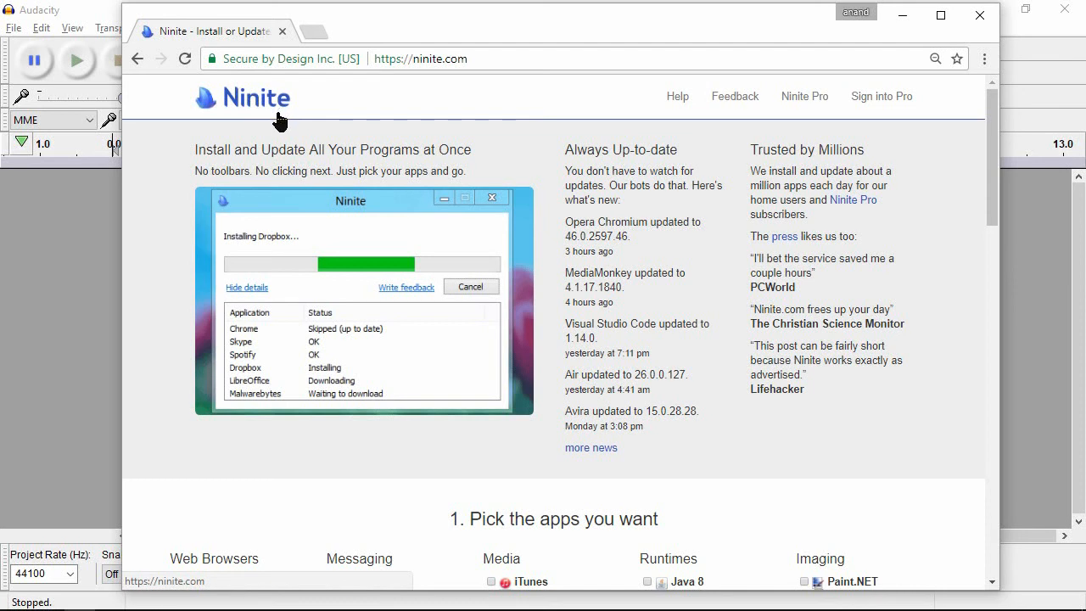
Pick Audacity from the Media apps on Ninite and download its installer.
scroll(376, 169, down, 2)
scroll(378, 180, down, 1)
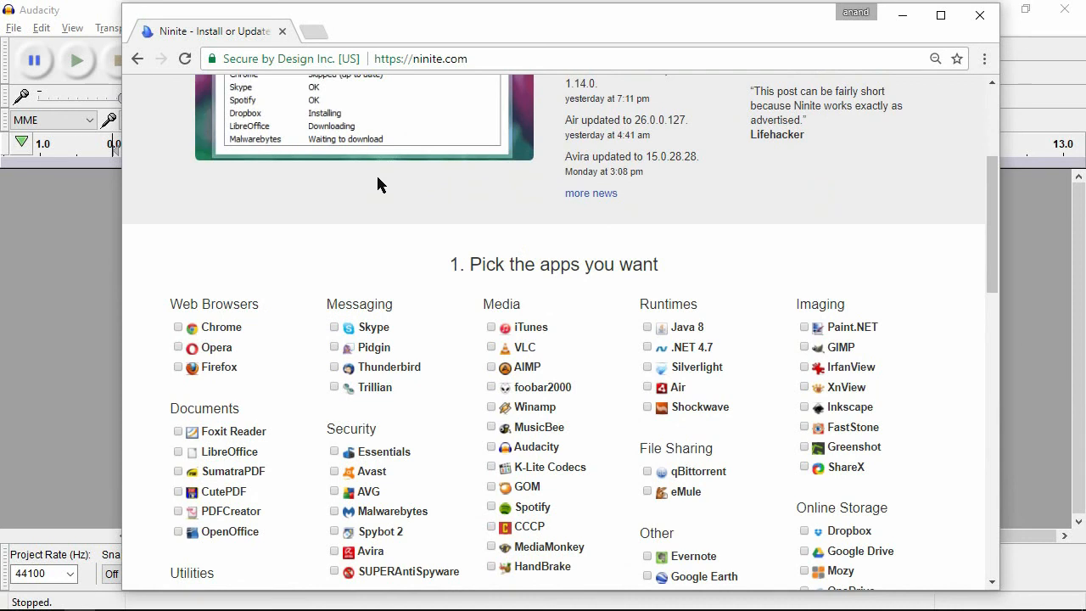
scroll(377, 184, down, 1)
scroll(378, 184, down, 1)
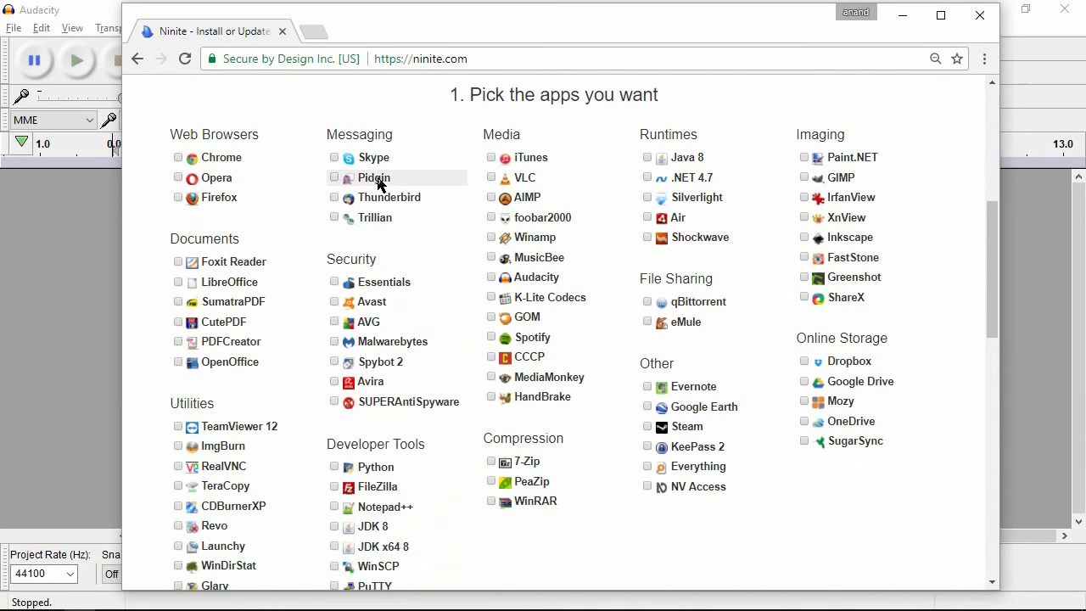
scroll(292, 214, down, 1)
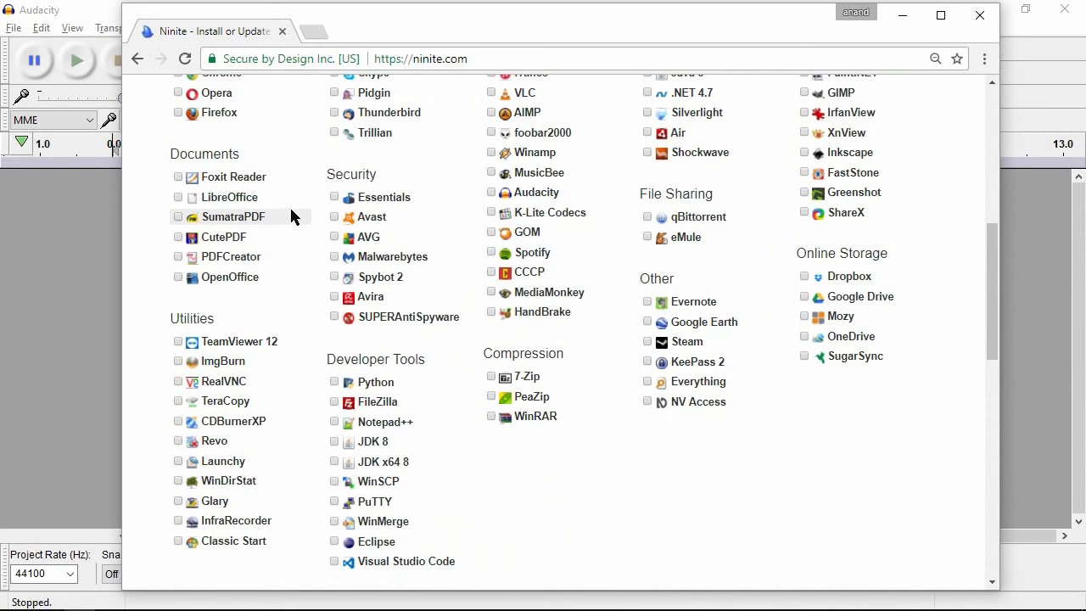
scroll(308, 184, up, 1)
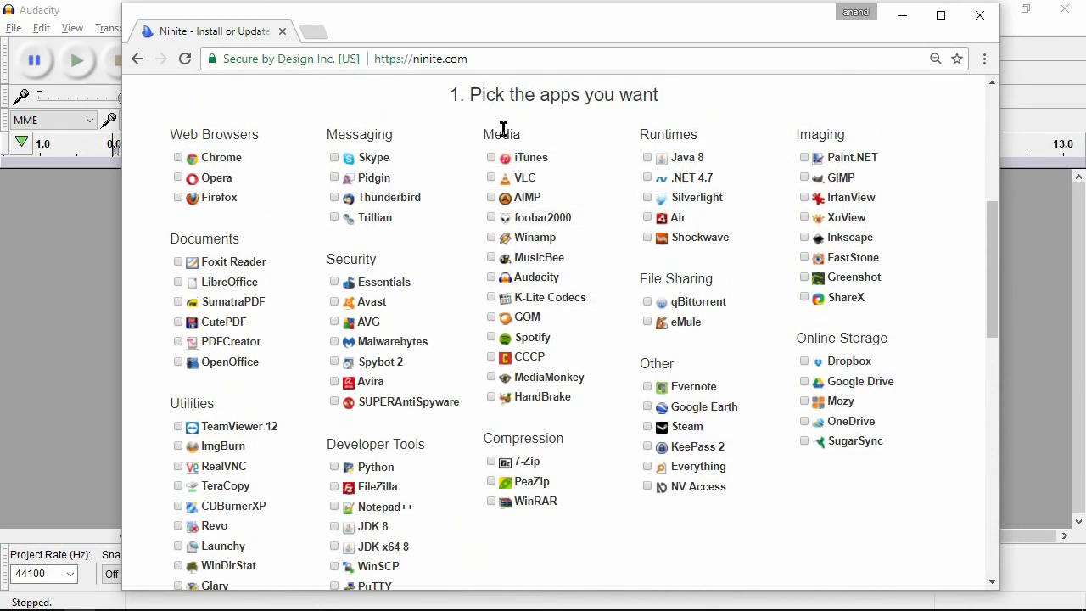
click(492, 278)
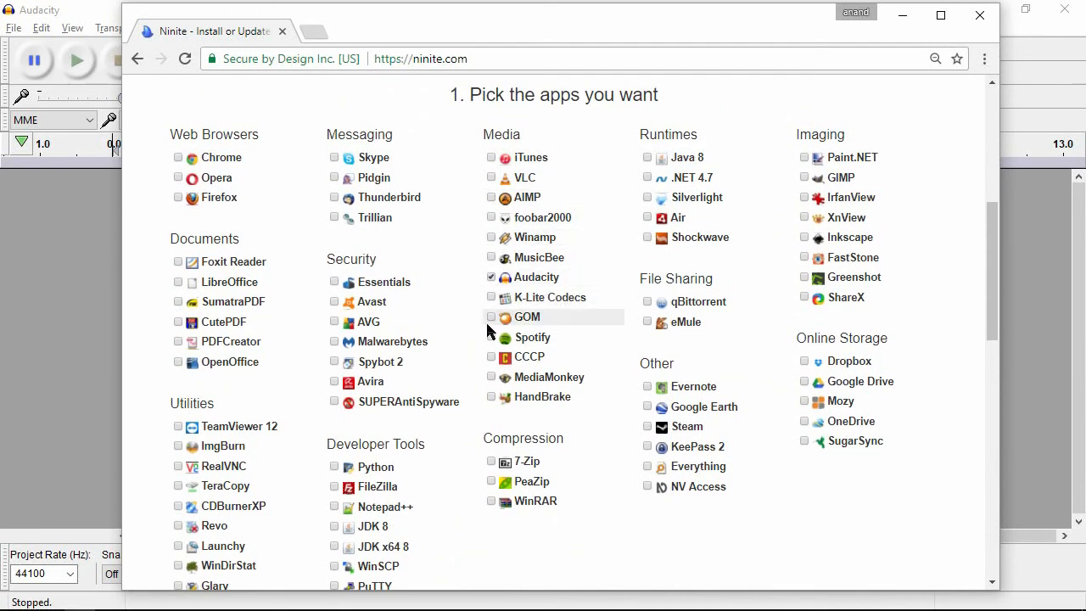
scroll(487, 331, down, 3)
click(543, 477)
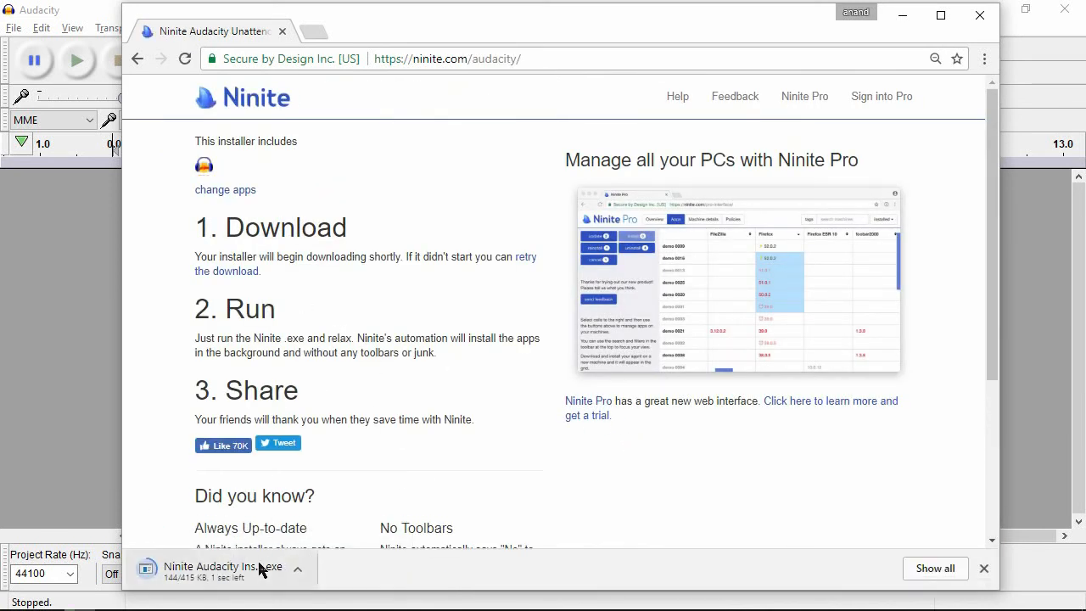
Run the downloaded Ninite Audacity installer, show its installation details, and close it when it finishes.
click(255, 568)
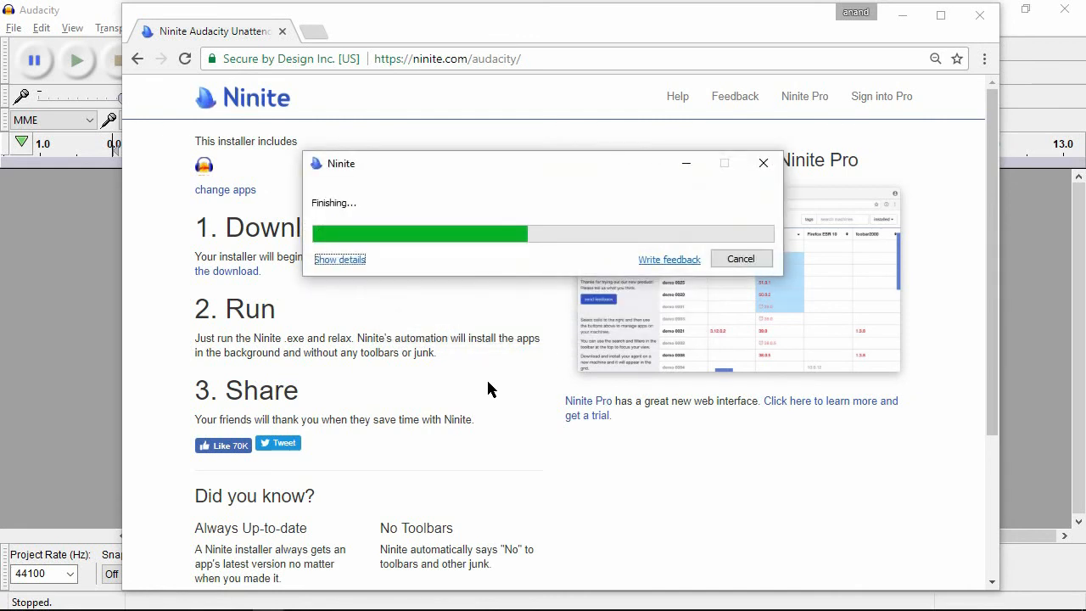
click(340, 259)
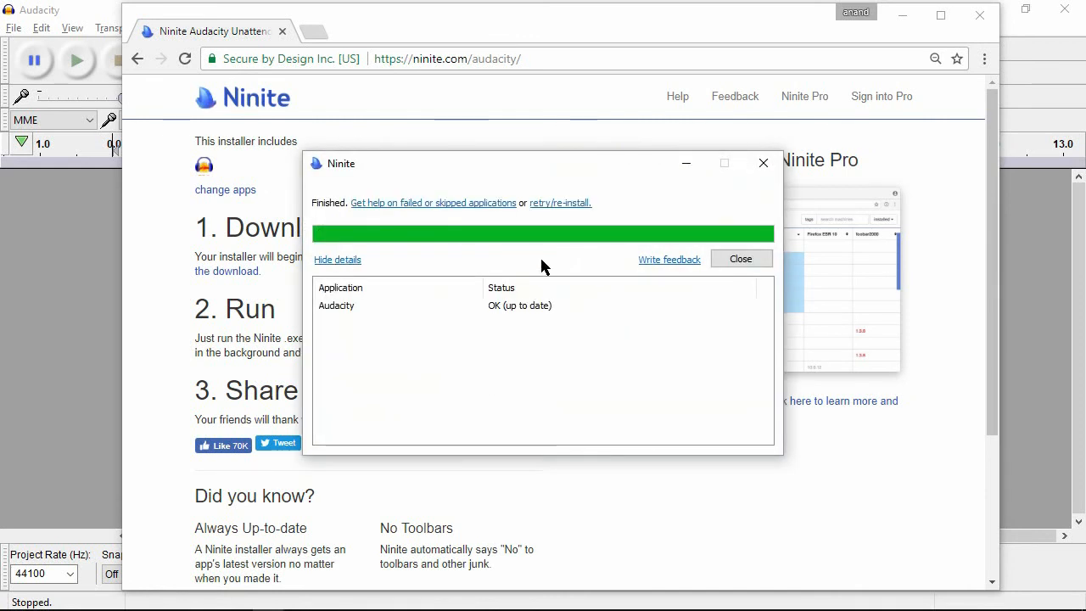
click(763, 164)
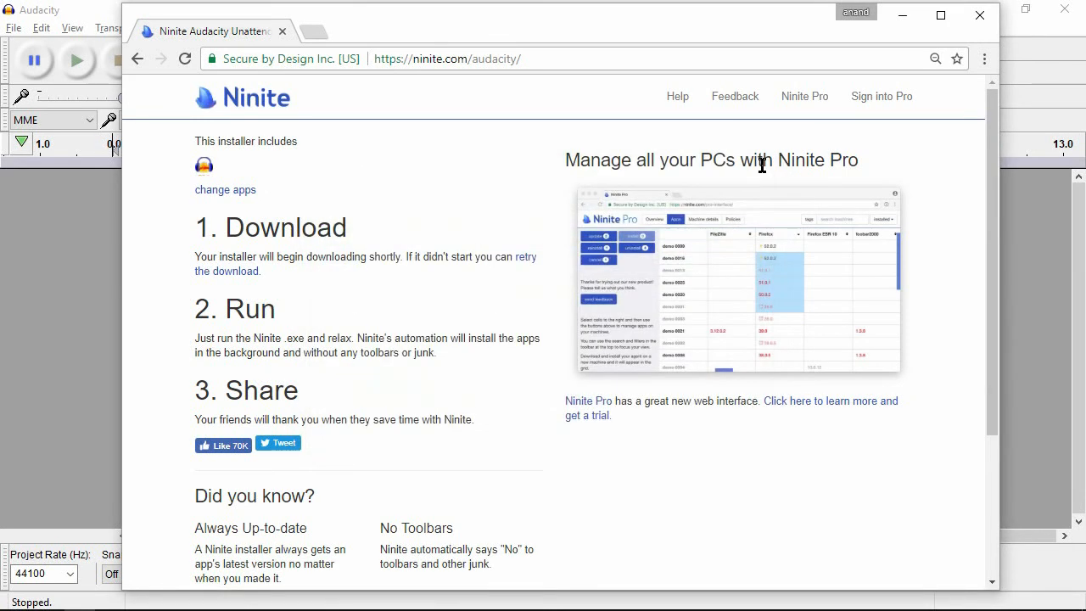
Search Windows for "aud" and launch the Audacity desktop app.
key(super)
text(aud)
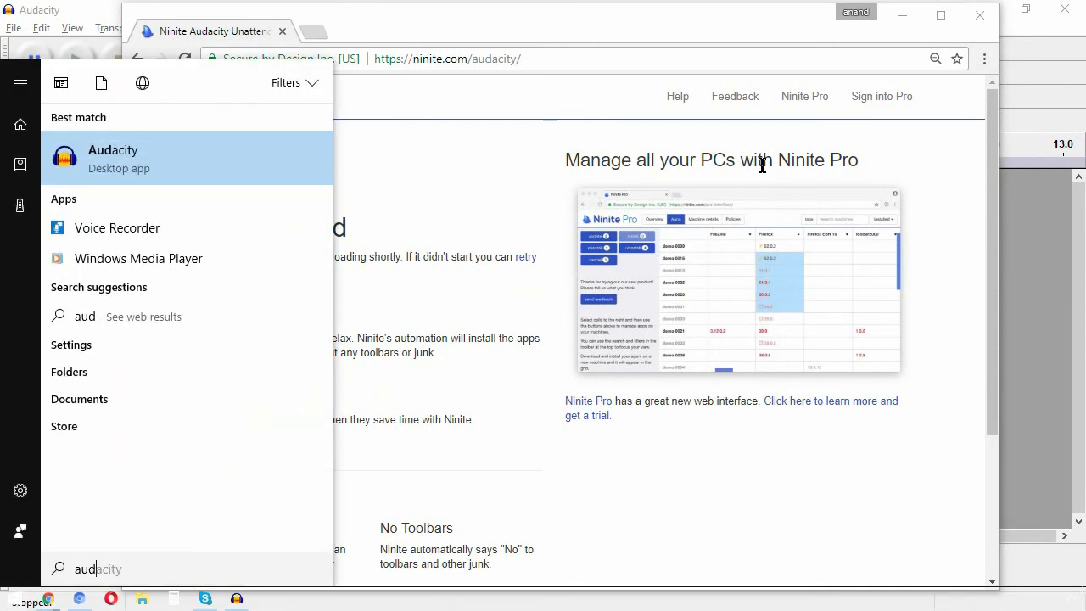
click(277, 150)
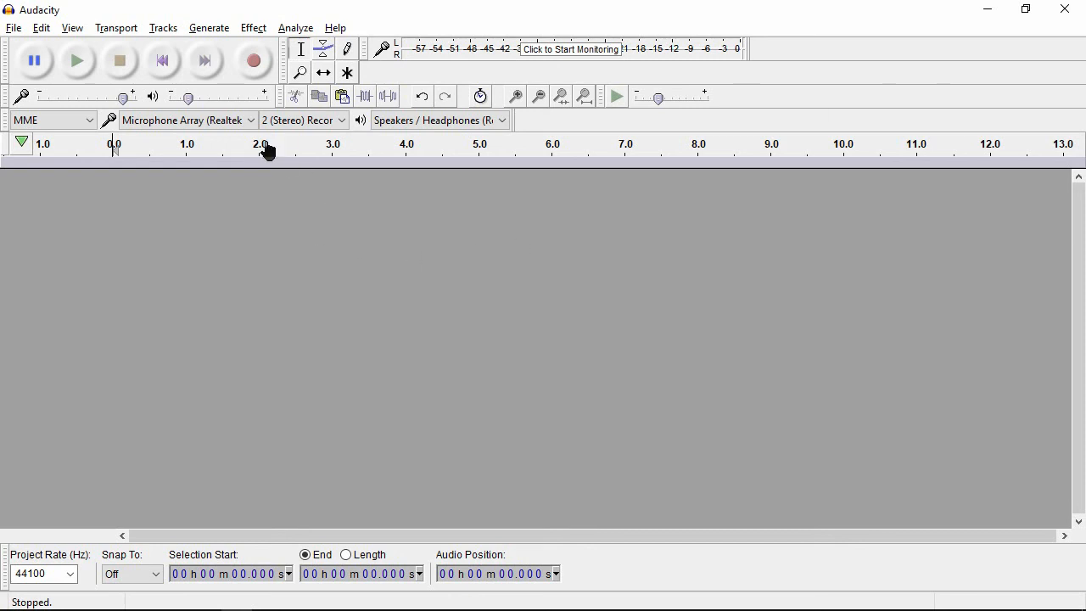
Open the audio file 170712_0046.MP3 from the channel introduciton folder.
click(14, 29)
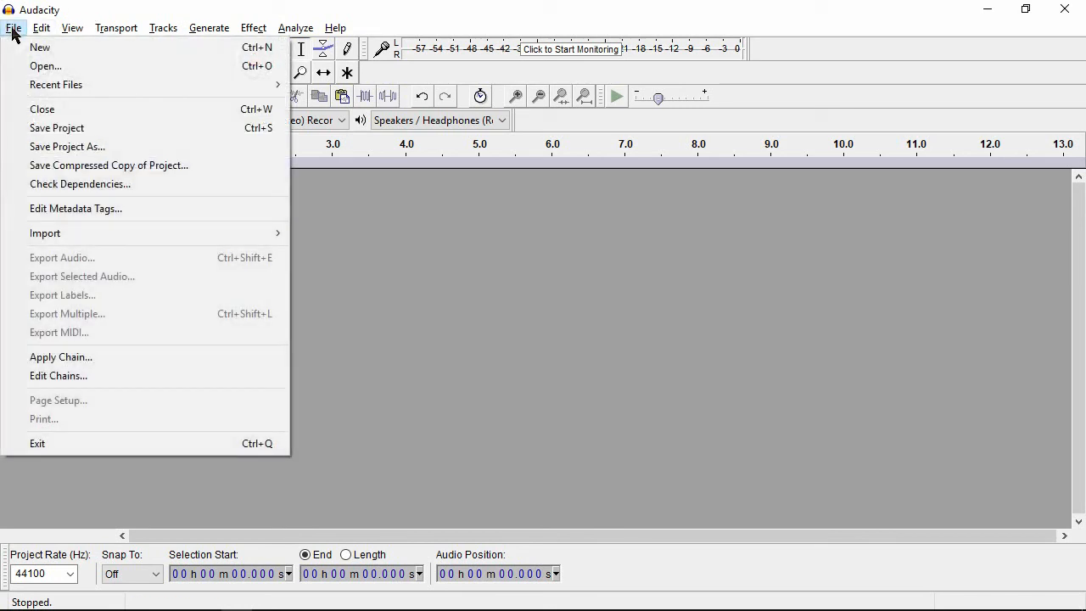
click(44, 66)
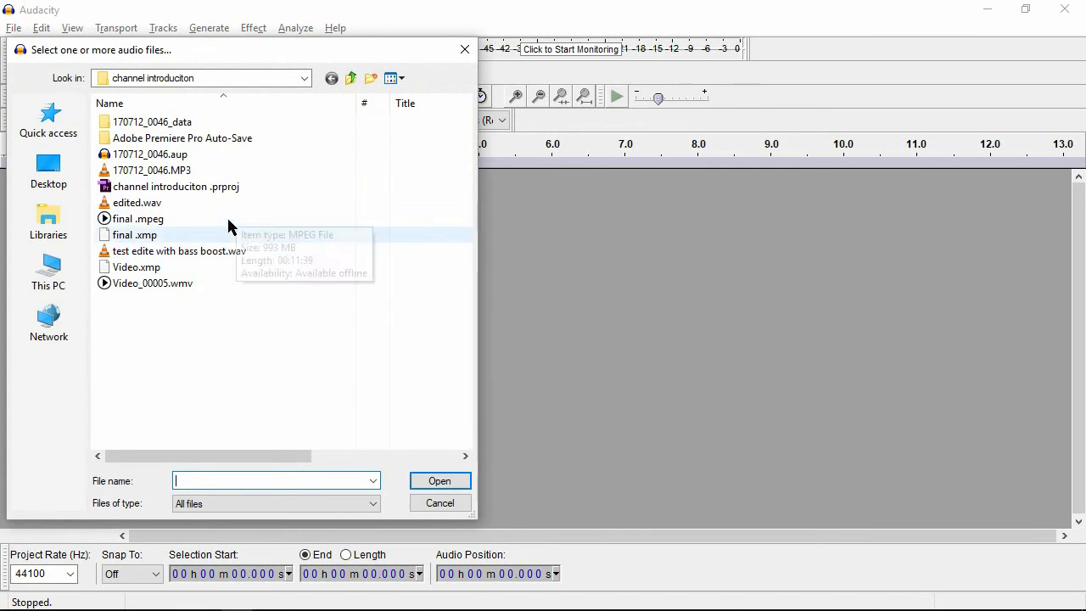
drag(466, 517, 623, 509)
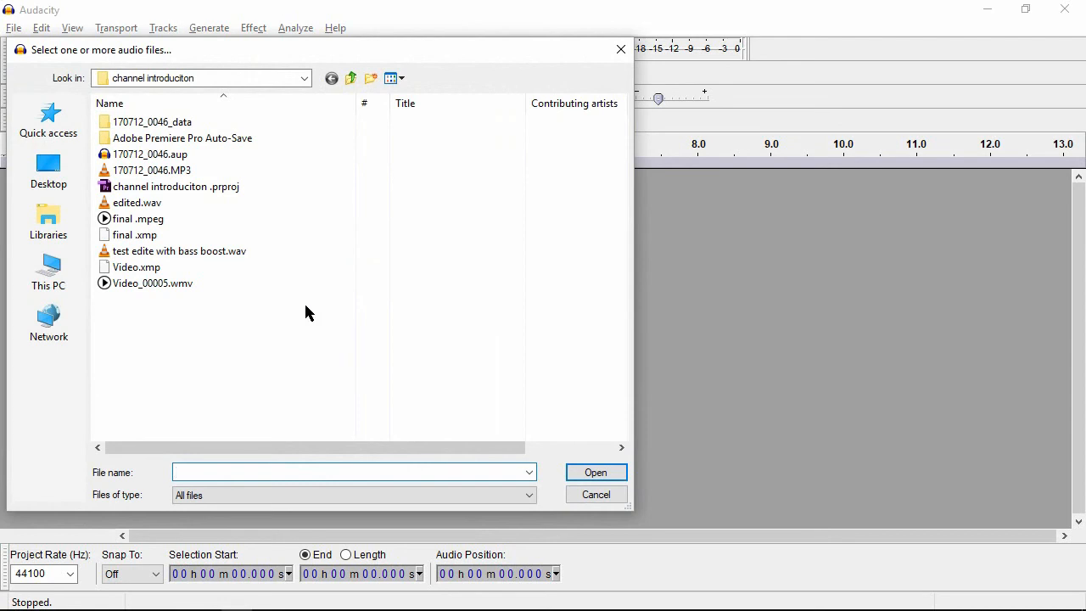
double_click(182, 170)
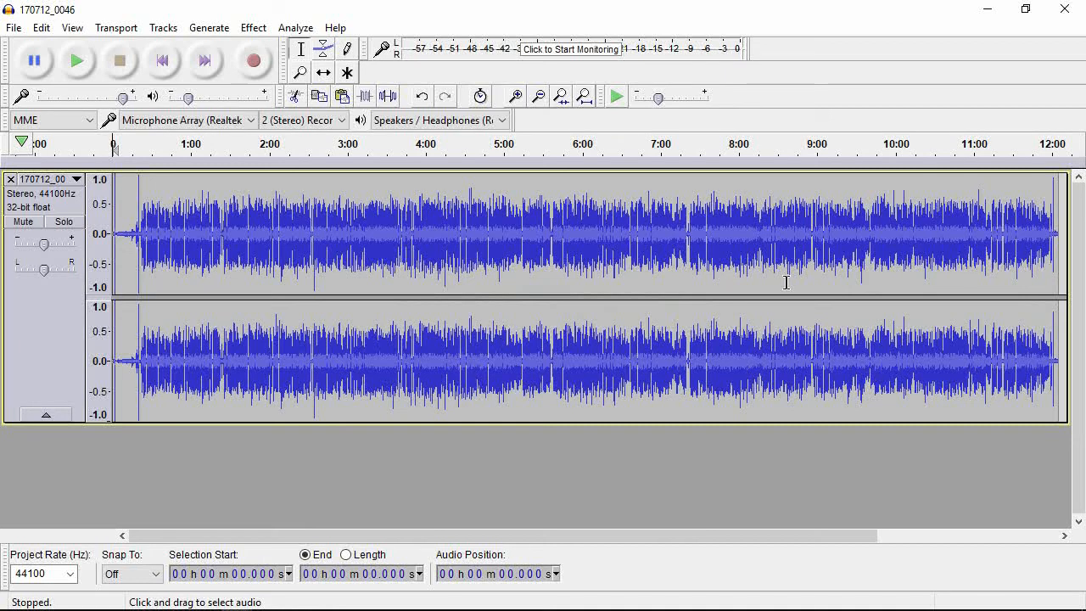
Select the tail of the recording from about 12:00.4 to the end of the audio at about 12:05.0.
key(ctrl+3)
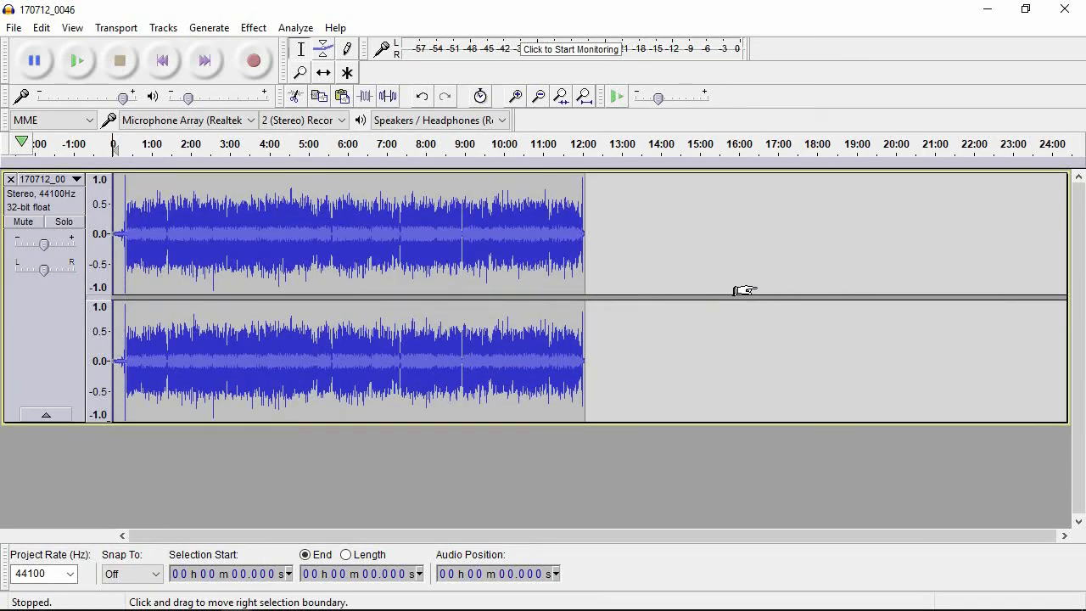
key(ctrl+3)
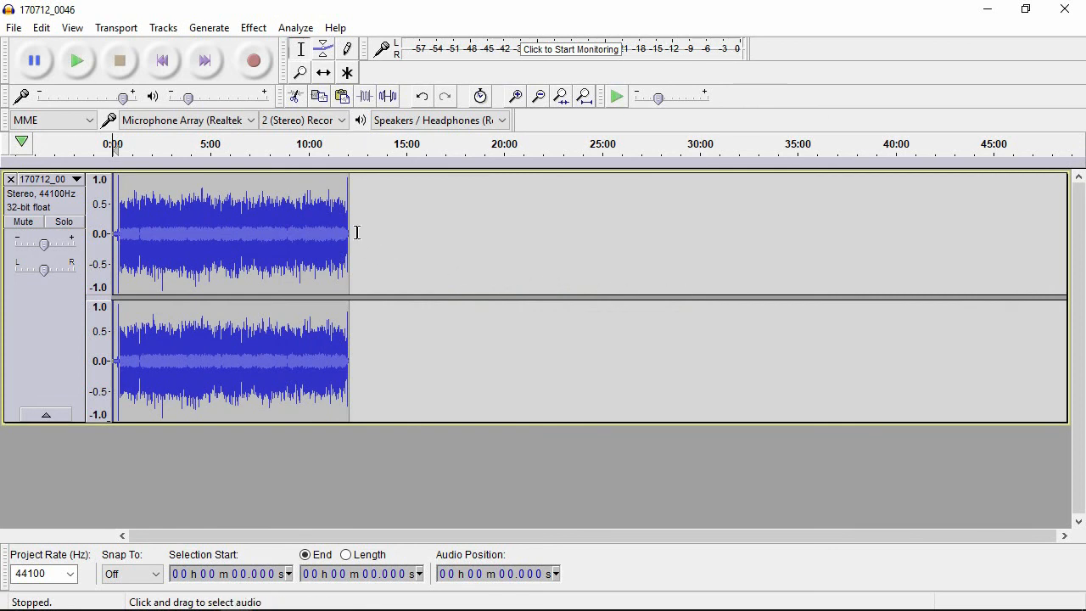
drag(347, 232, 359, 232)
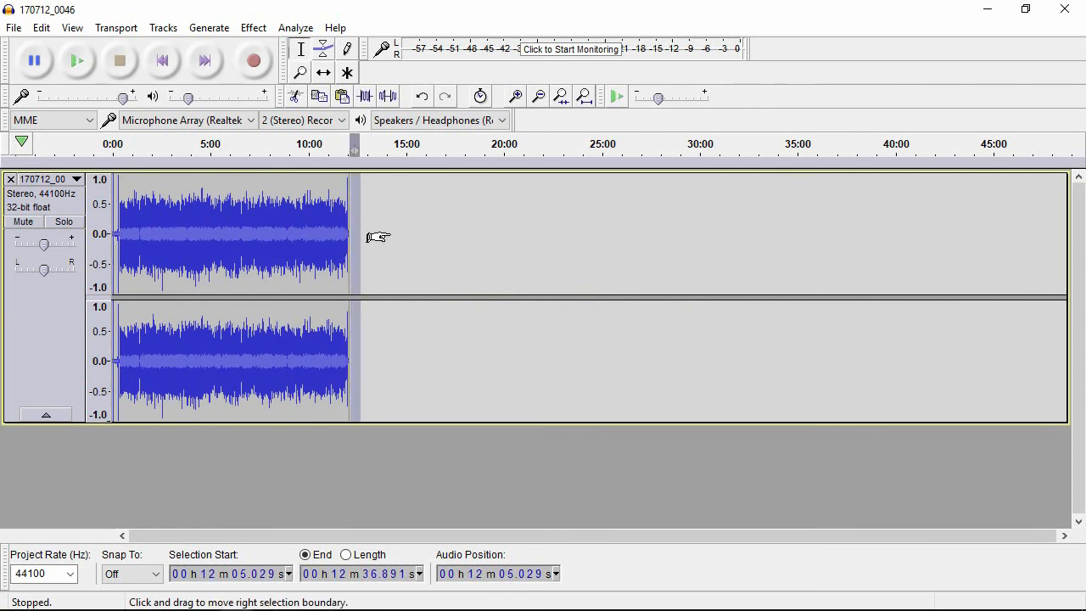
key(ctrl+1)
key(ctrl+1)
key(ctrl+1)
key(ctrl+1)
key(ctrl+1)
key(ctrl+1)
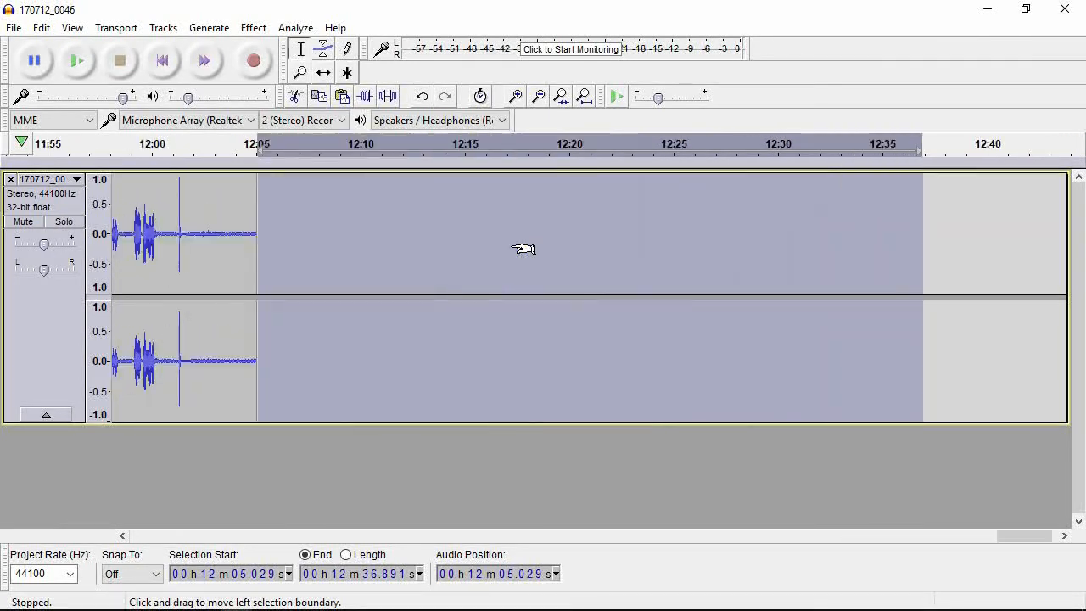
drag(160, 224, 256, 229)
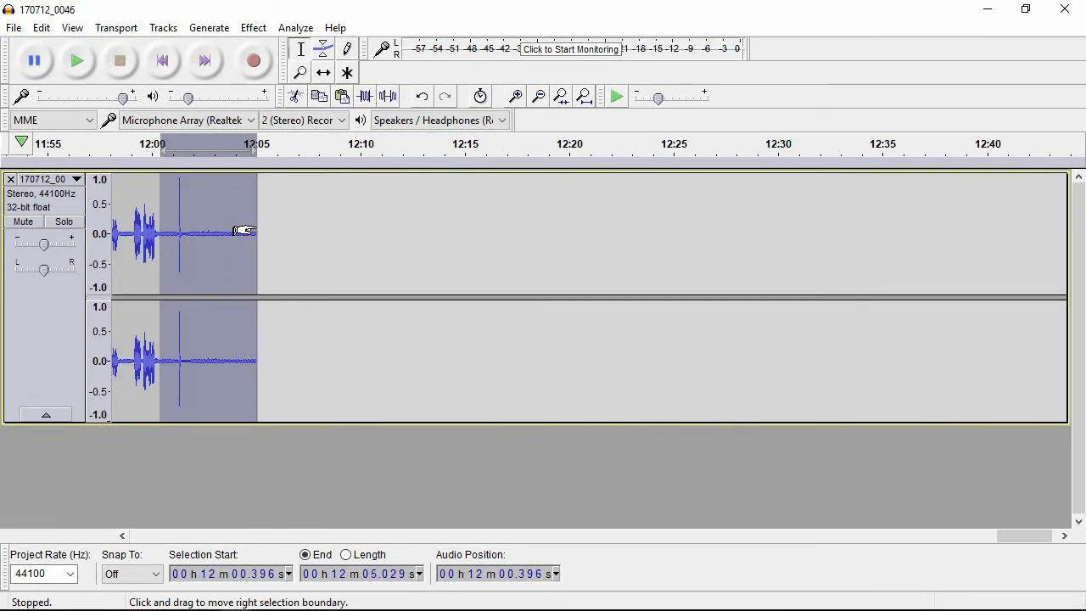
key(ctrl+1)
key(ctrl+1)
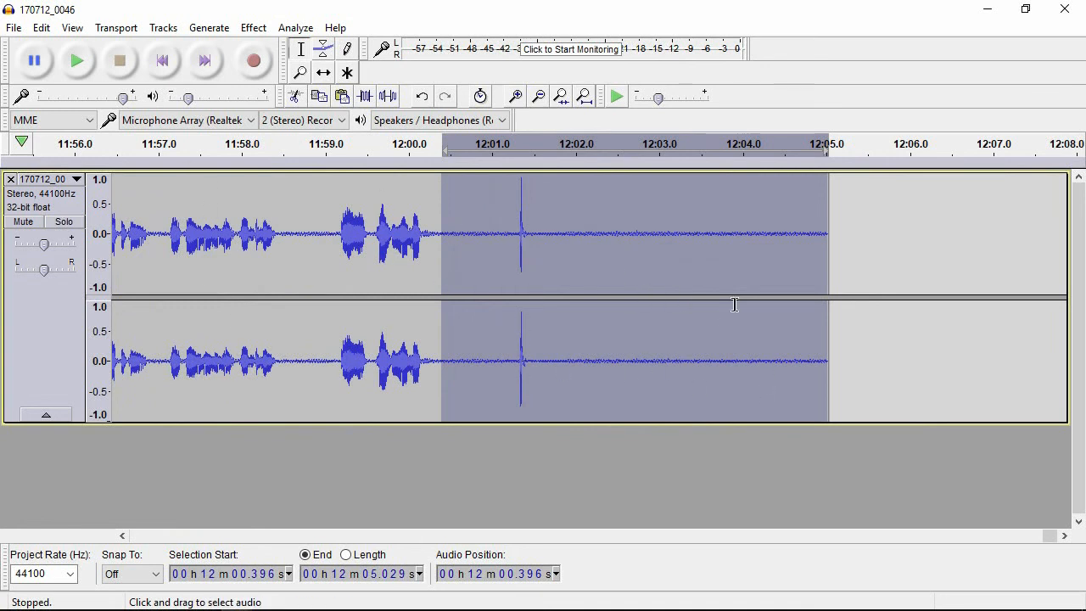
Reselect only the background noise after the last spike, from about 12:01.5 to the end of the audio.
click(540, 231)
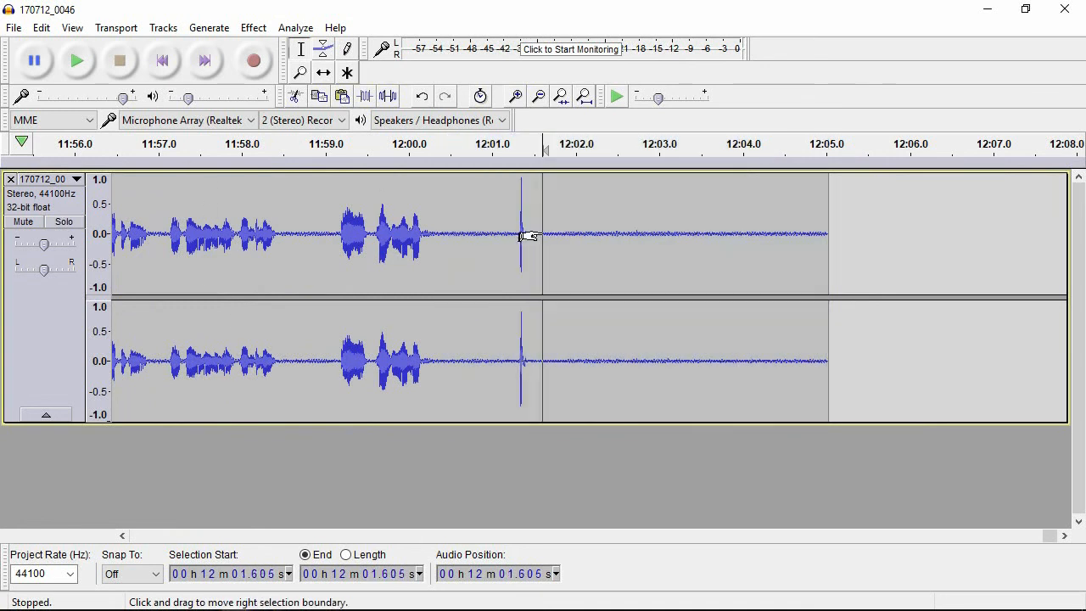
drag(534, 231, 826, 235)
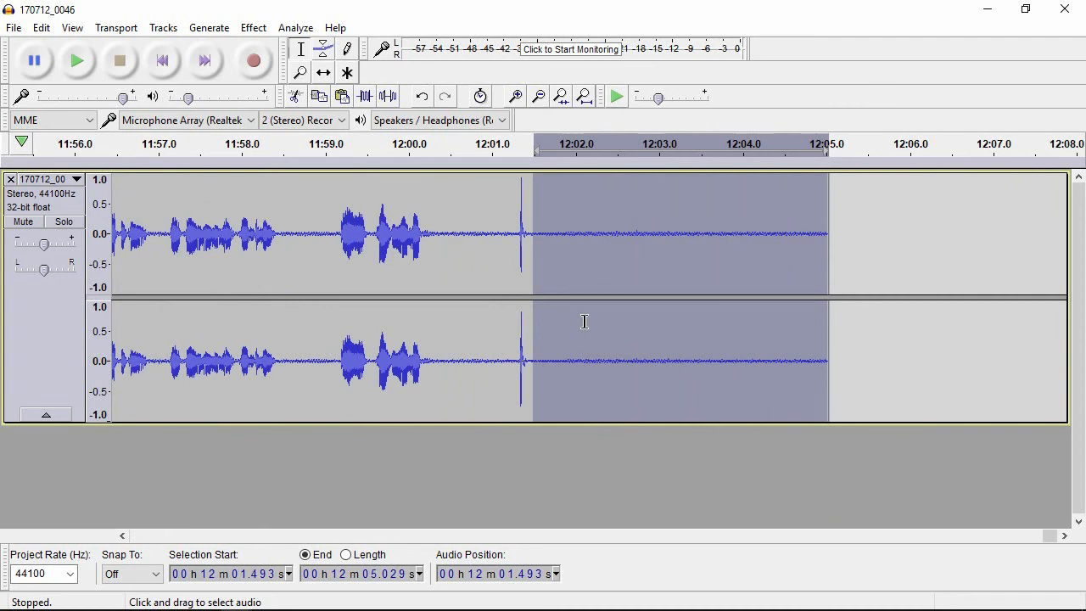
click(536, 232)
drag(535, 231, 829, 233)
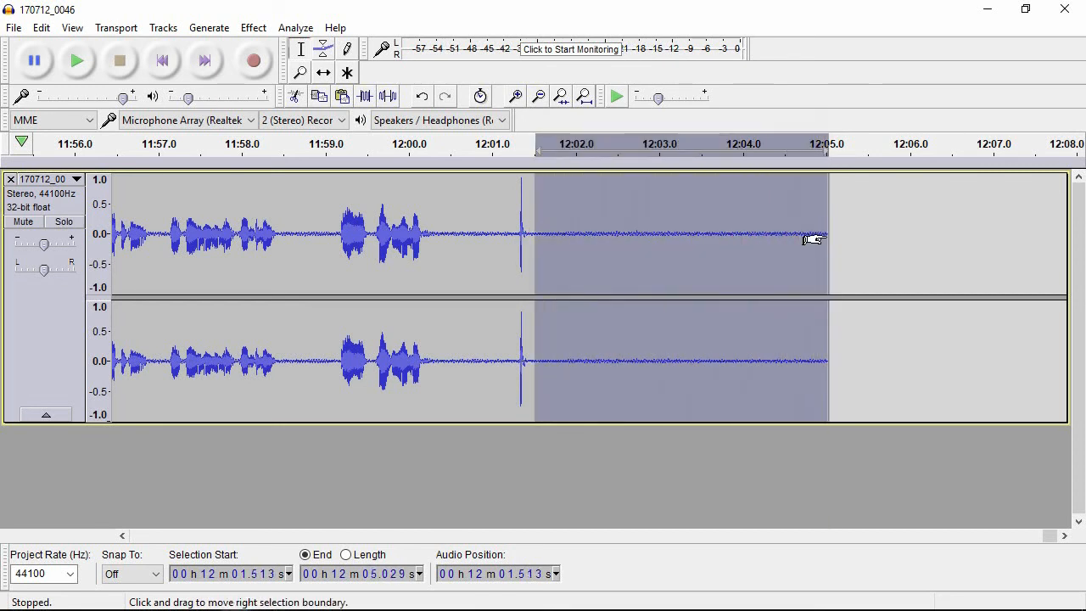
Capture a noise profile from the selected noise with the Noise Reduction effect.
click(257, 29)
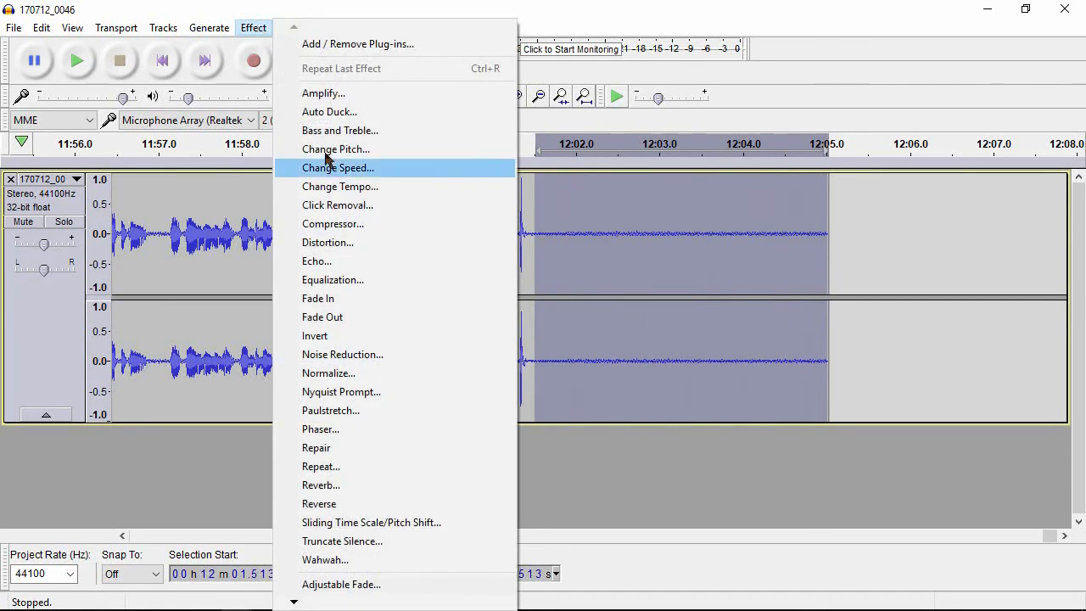
click(361, 356)
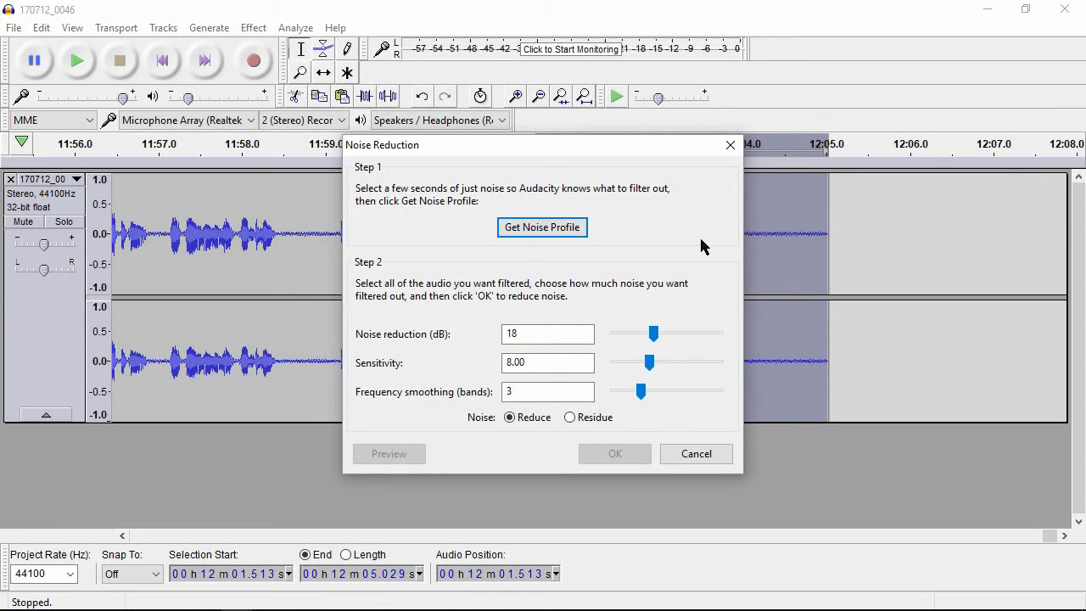
click(571, 228)
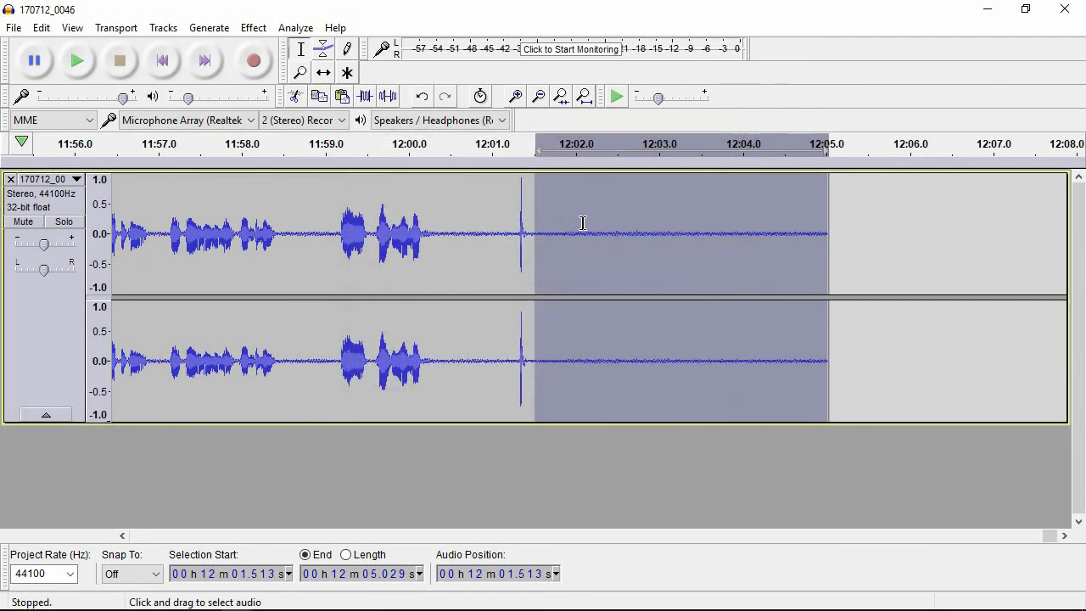
Select the entire track and reopen the Noise Reduction effect.
click(592, 244)
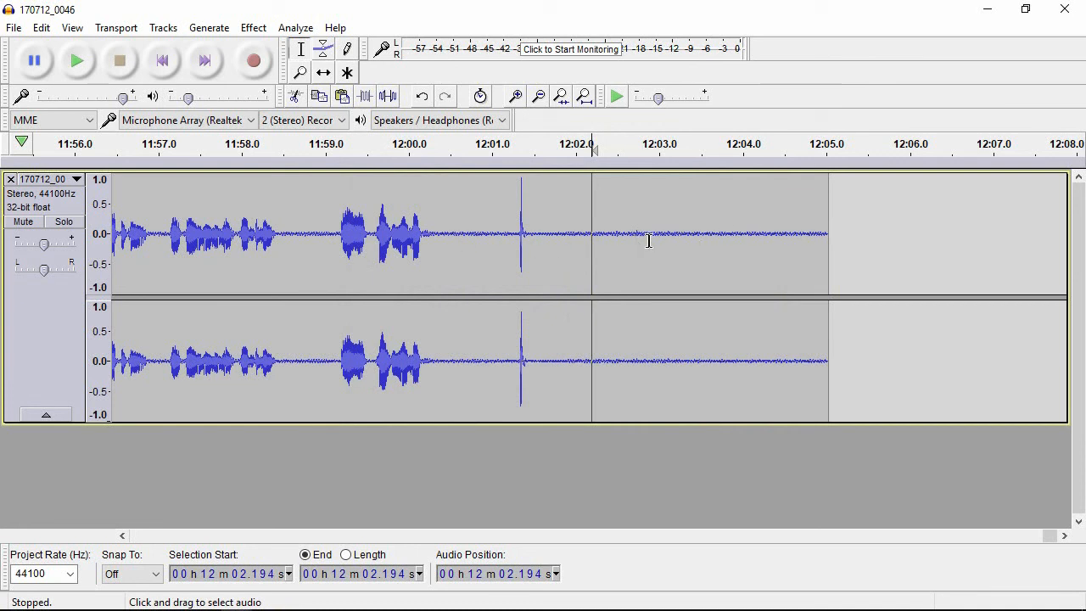
click(49, 327)
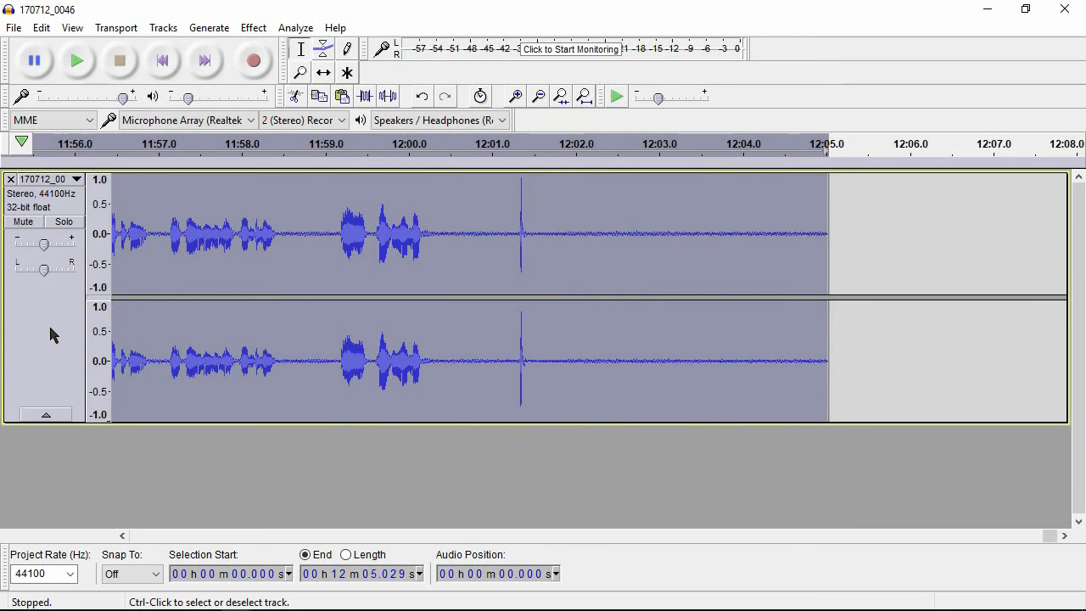
click(251, 31)
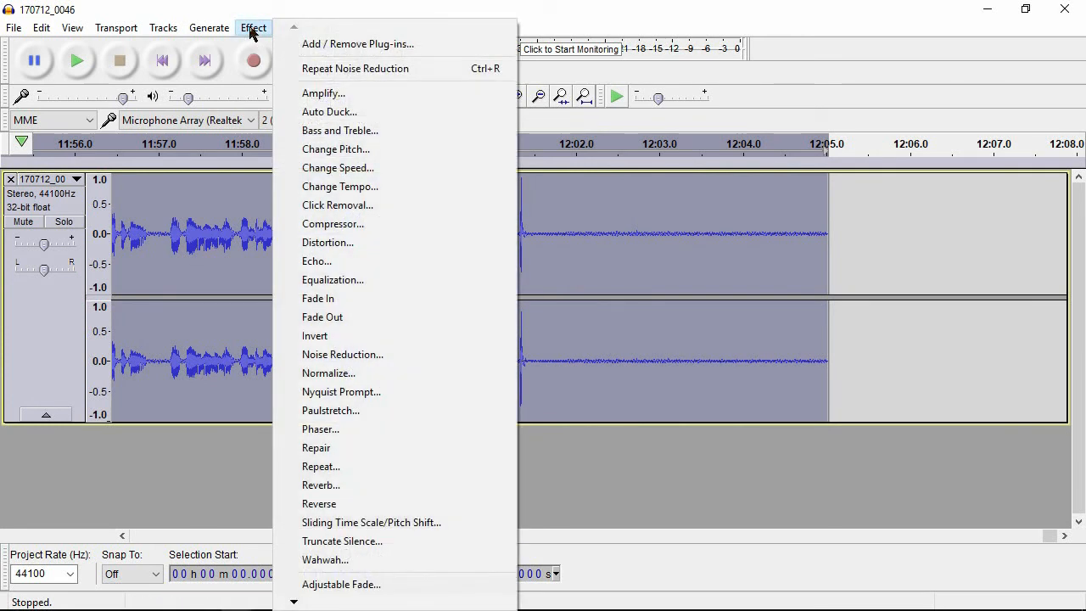
click(381, 355)
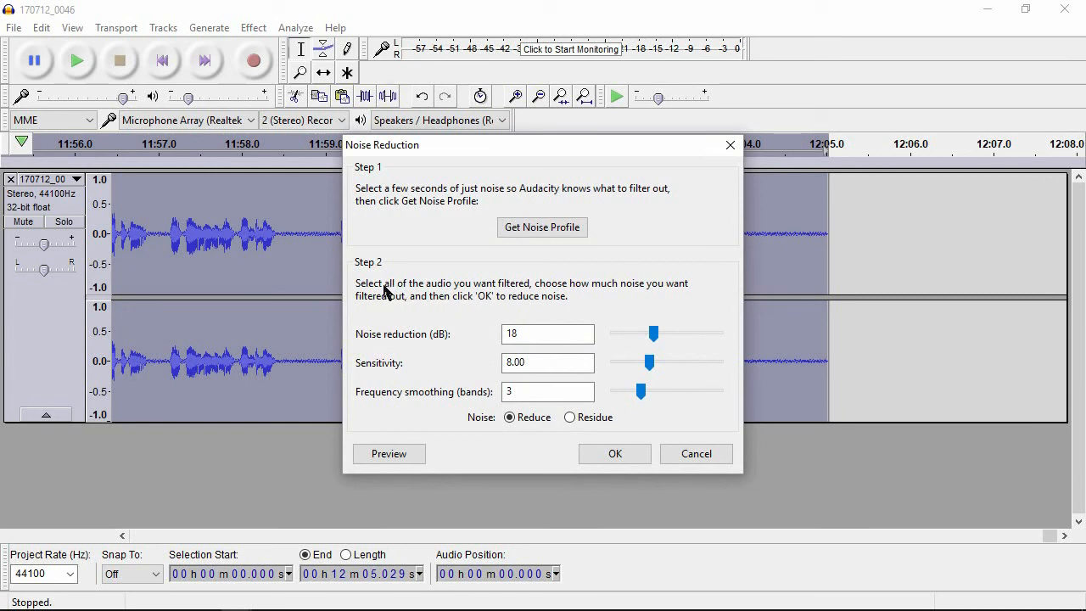
Apply Noise Reduction to the whole track at 18 dB with sensitivity 8.00, 3 frequency smoothing bands and the Reduce option.
click(532, 333)
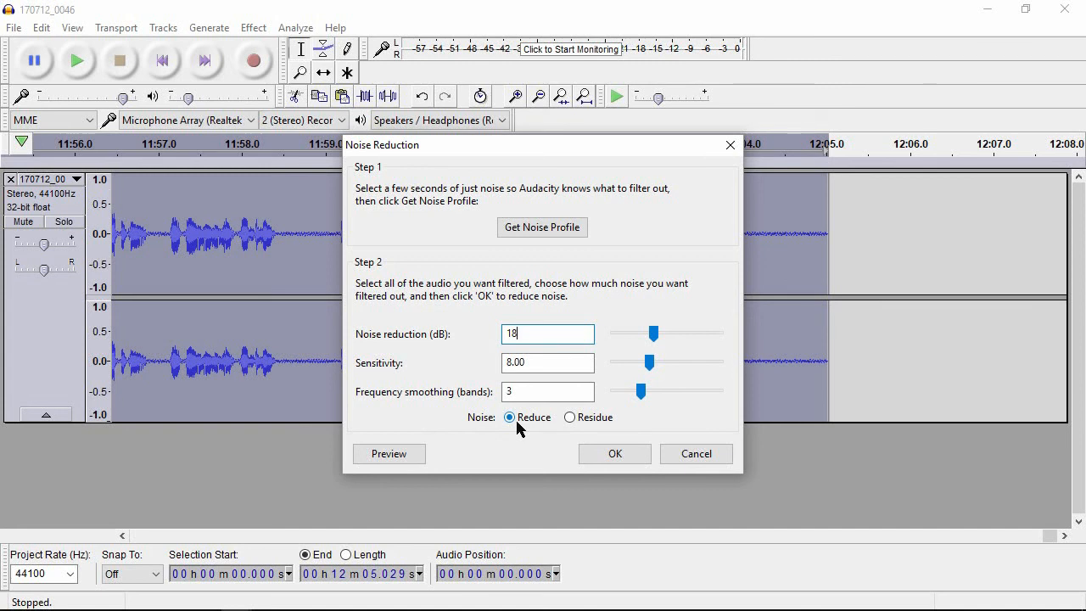
click(406, 454)
click(585, 423)
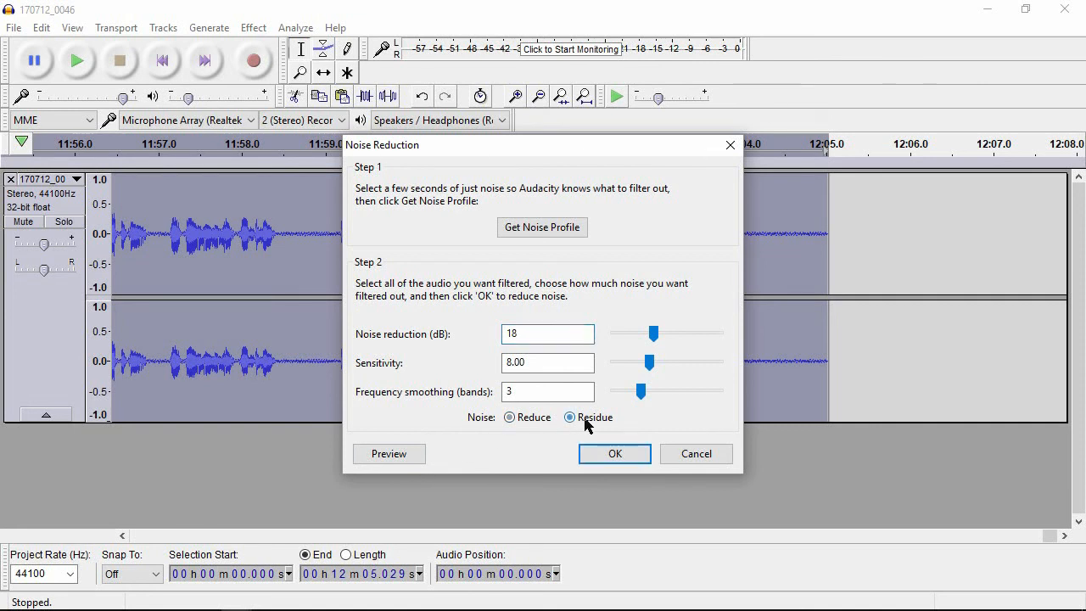
click(527, 419)
click(610, 458)
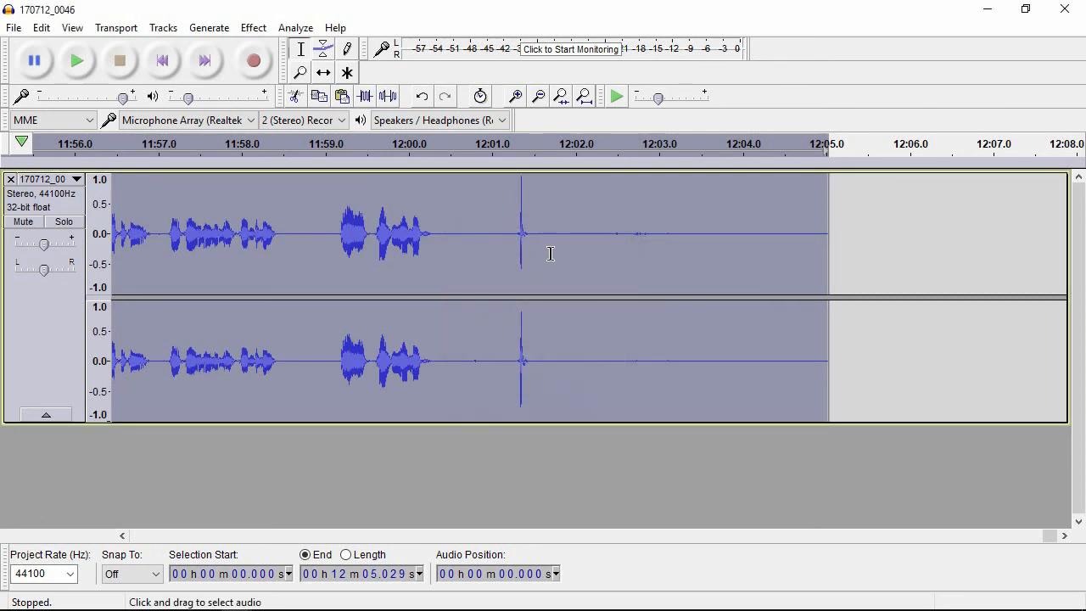
Select the cleaned stretch from about 12:01.8 to 12:04.8, and float the playback level meter over the empty area after the waveform.
click(556, 242)
drag(556, 238, 804, 235)
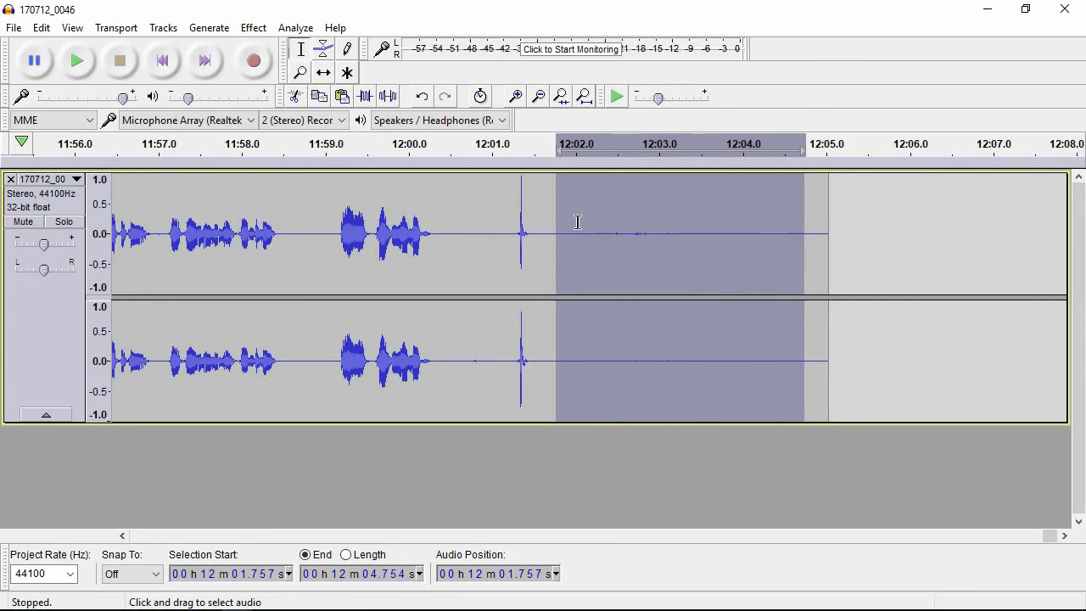
drag(816, 0, 889, 327)
click(668, 321)
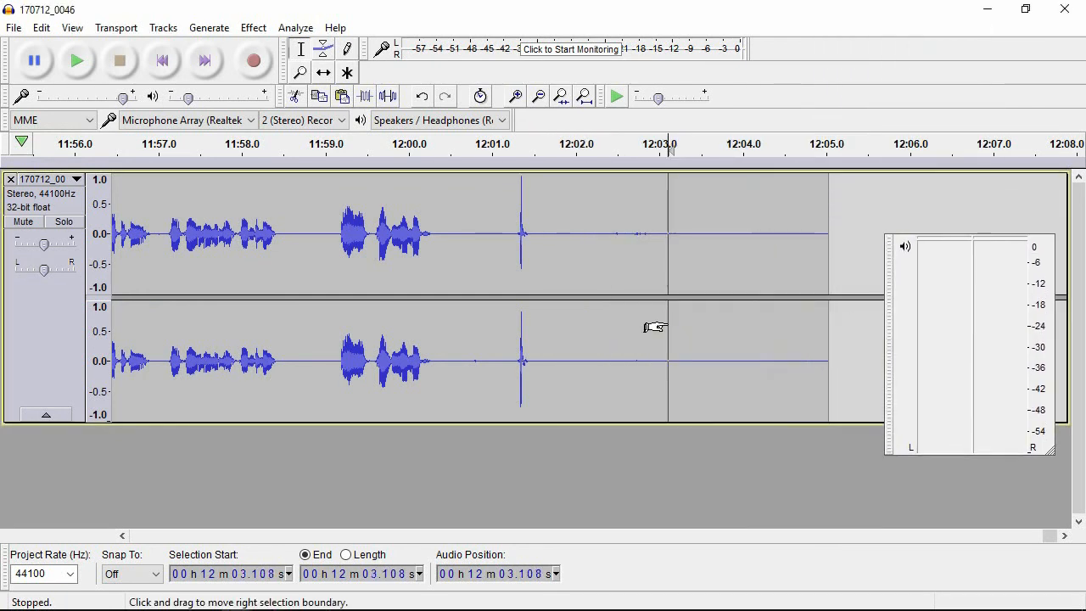
Undo the noise reduction and play the original noise from about 12:02.0 to 12:03.9 to check its playback level.
key(ctrl+z)
click(574, 224)
drag(574, 224, 733, 230)
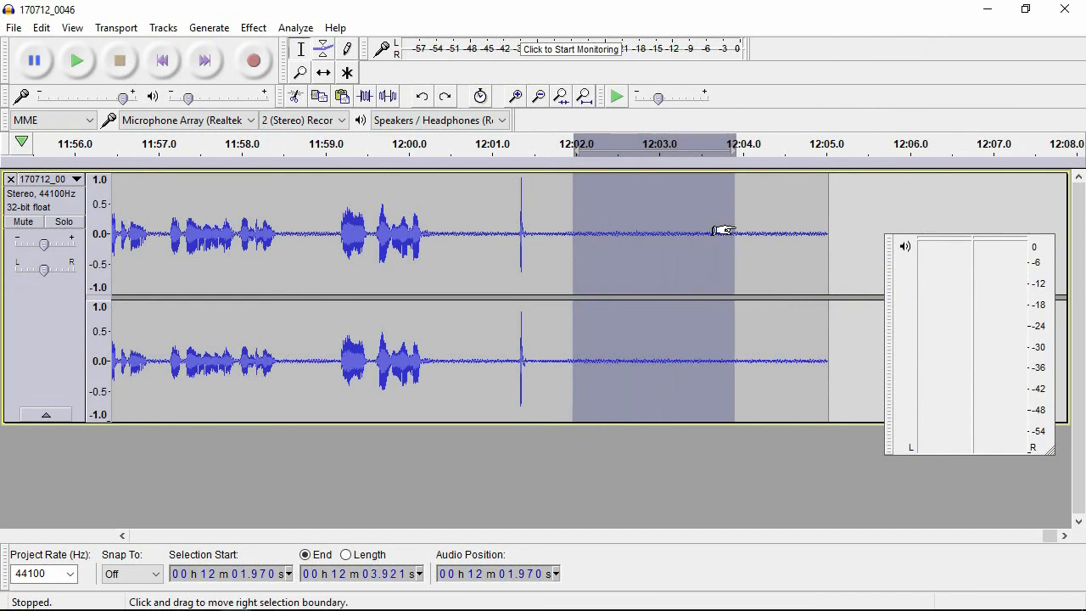
click(78, 59)
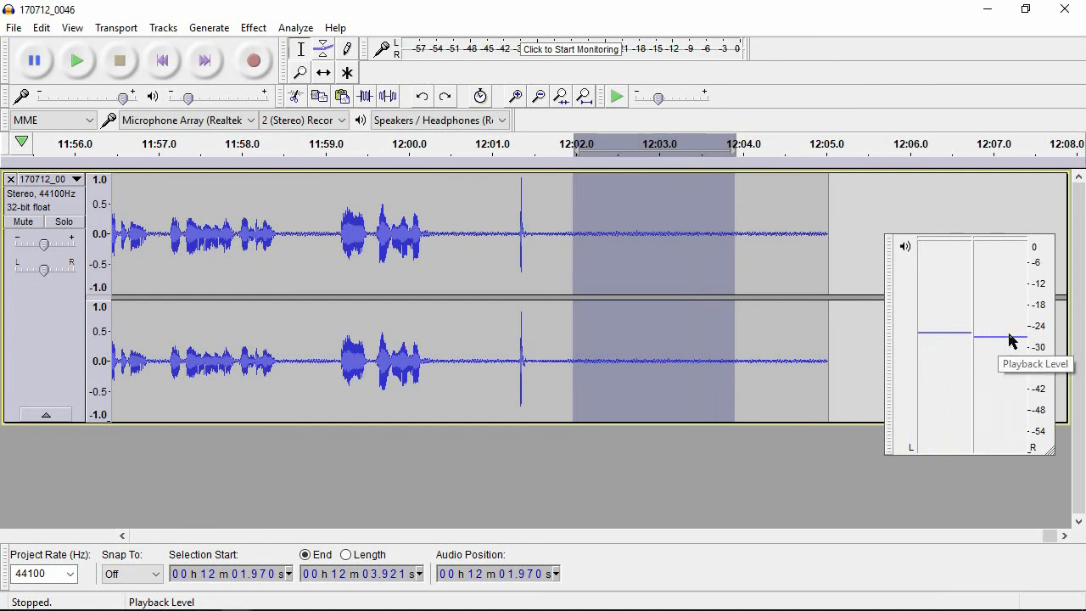
Redo the noise reduction and play the cleaned stretch from about 12:01.9 to 12:04.8 to compare its playback level.
click(512, 227)
key(ctrl+y)
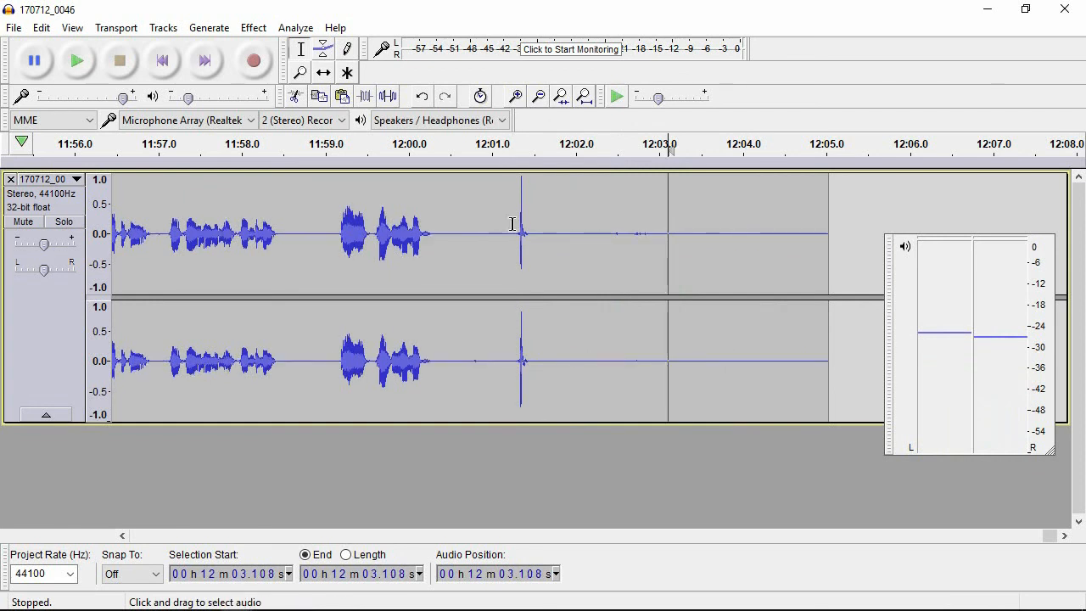
drag(570, 229, 810, 227)
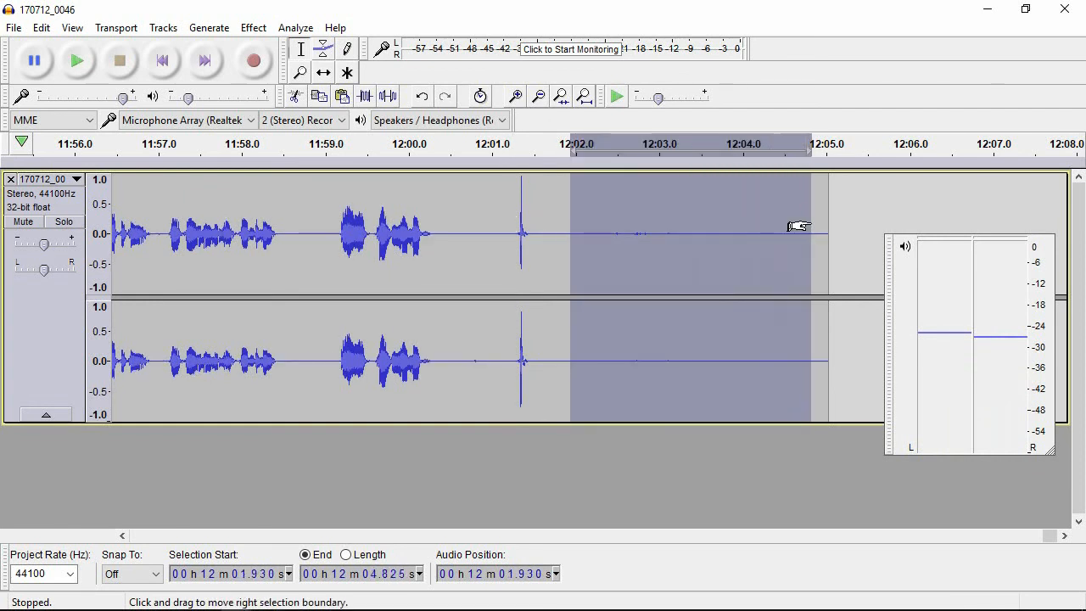
click(79, 61)
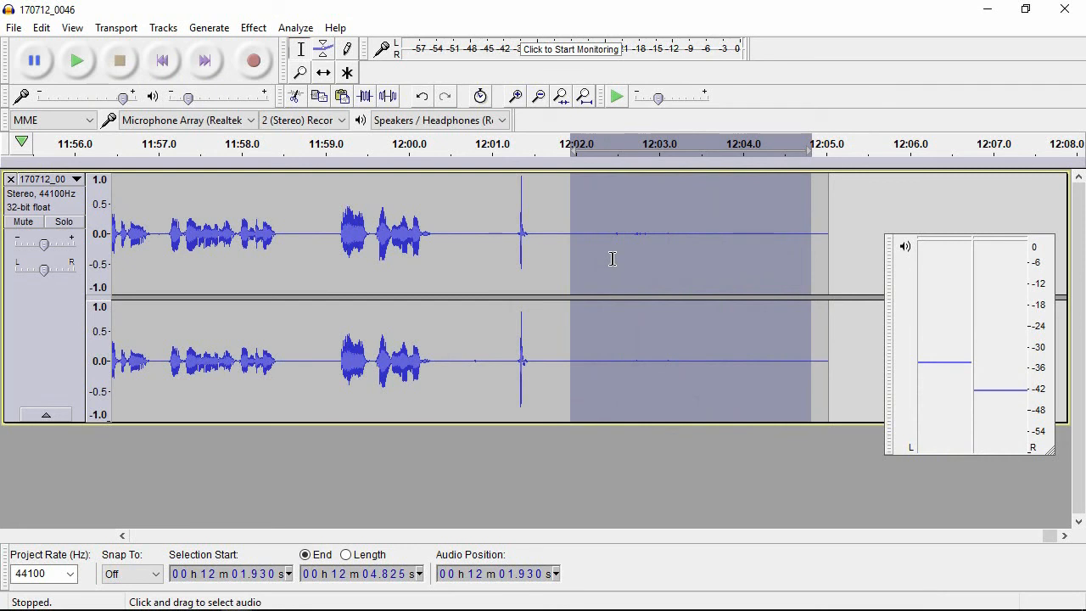
Apply the Compressor to the entire track with a -12 dB threshold, -40 dB noise floor, 4:1 ratio and make-up gain for 0 dB.
click(476, 380)
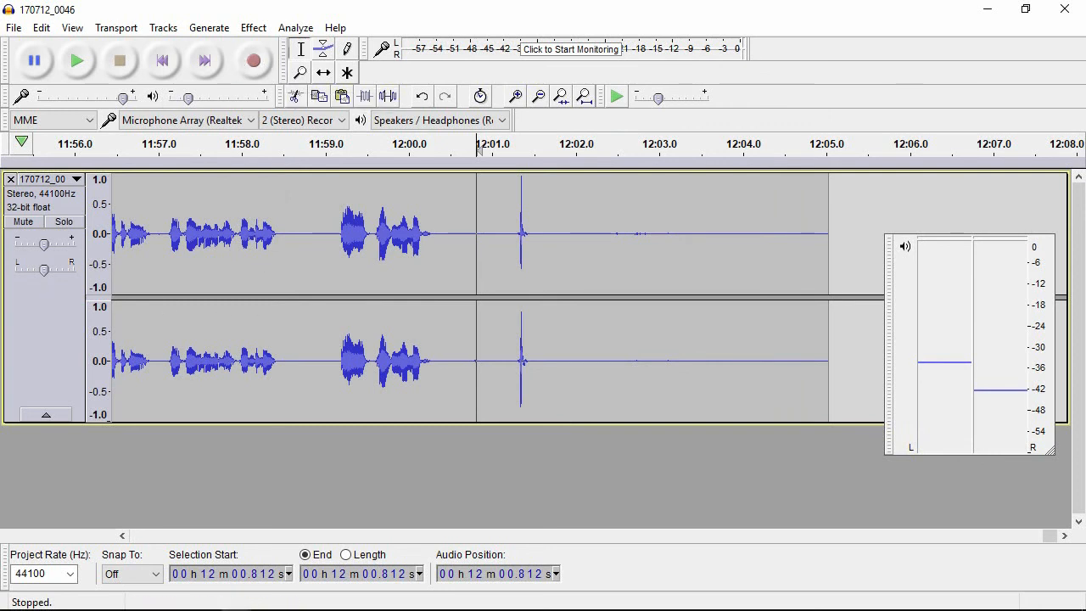
click(53, 322)
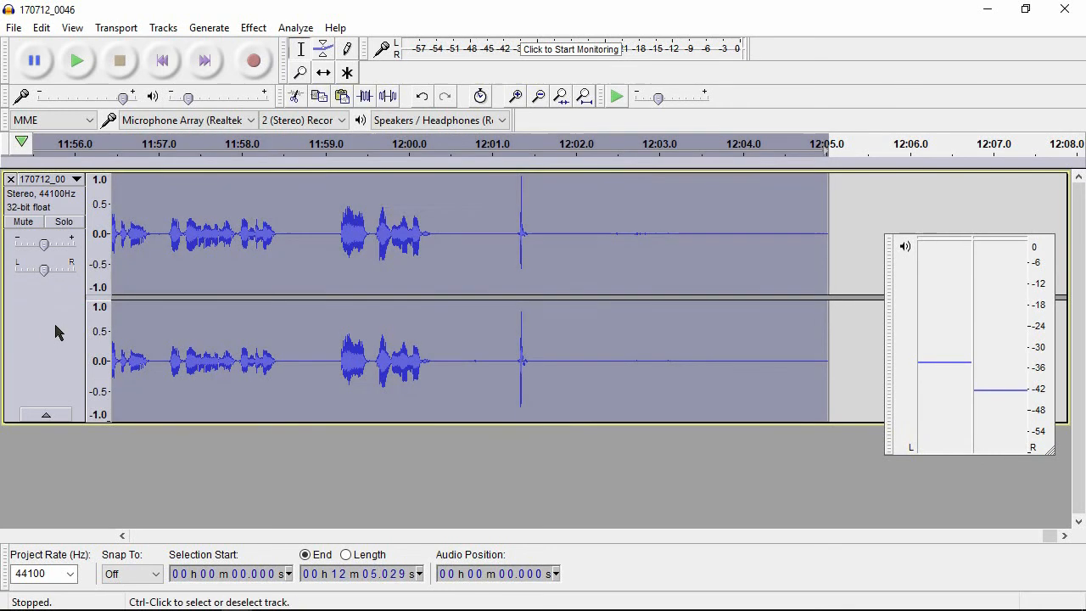
click(260, 31)
click(364, 223)
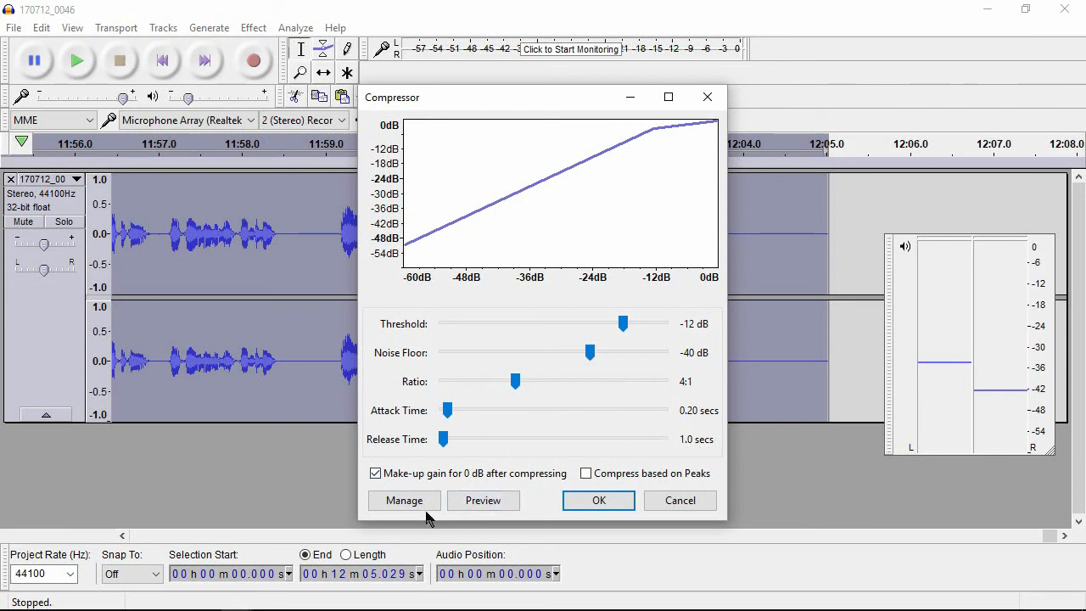
click(584, 497)
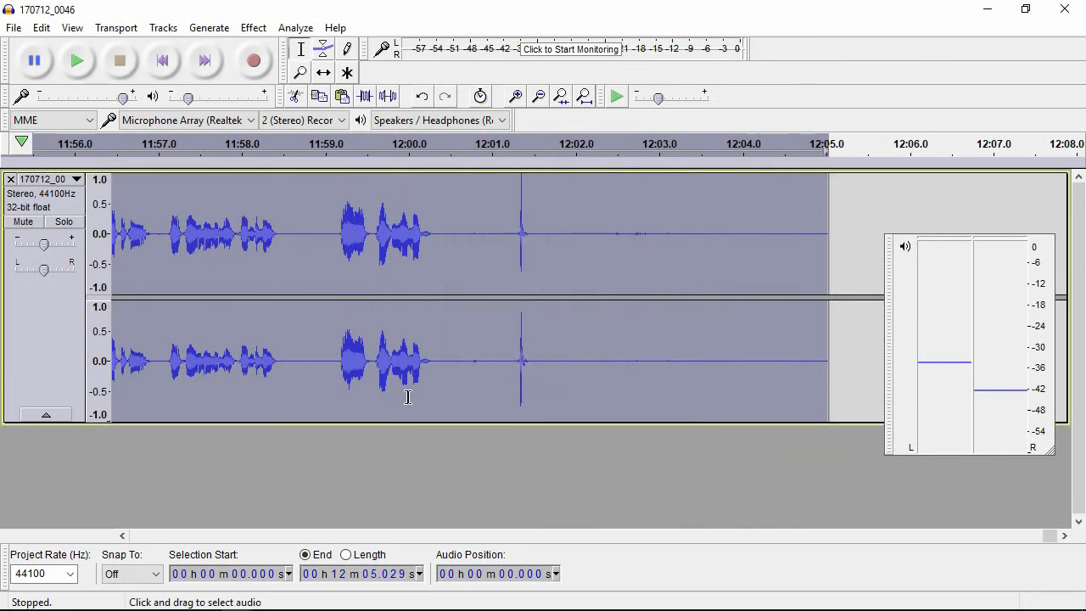
Reselect the entire track and apply Equalization with the Bass Boost curve.
drag(556, 369, 611, 368)
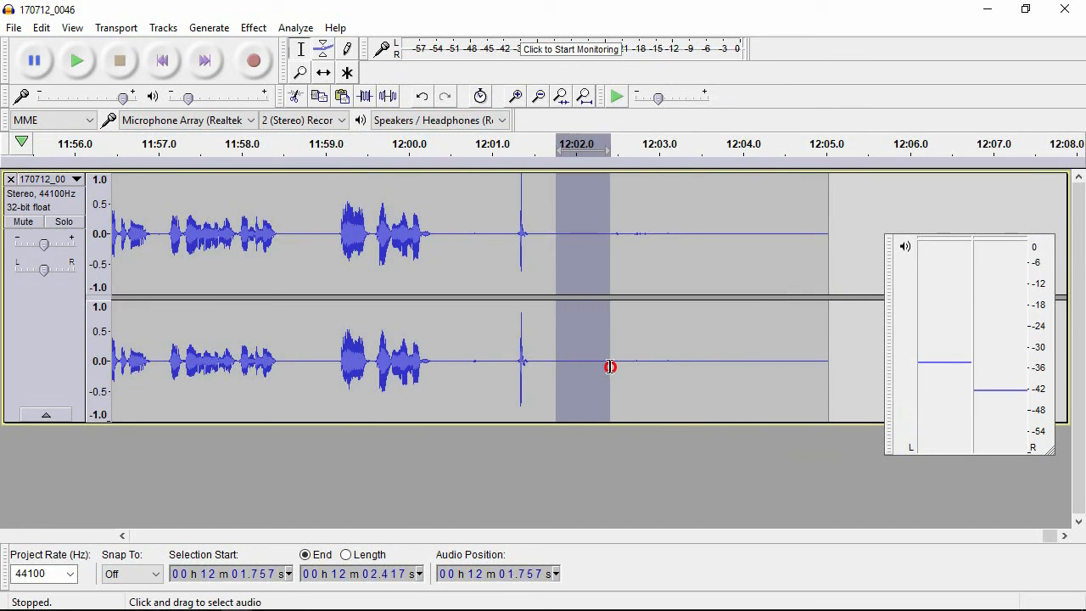
click(64, 348)
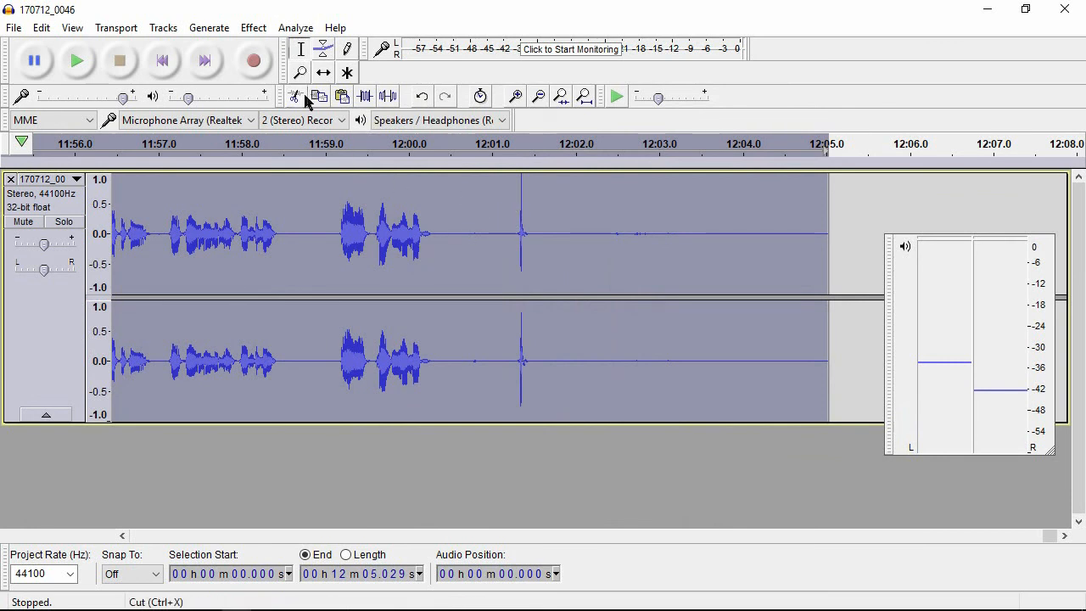
click(262, 28)
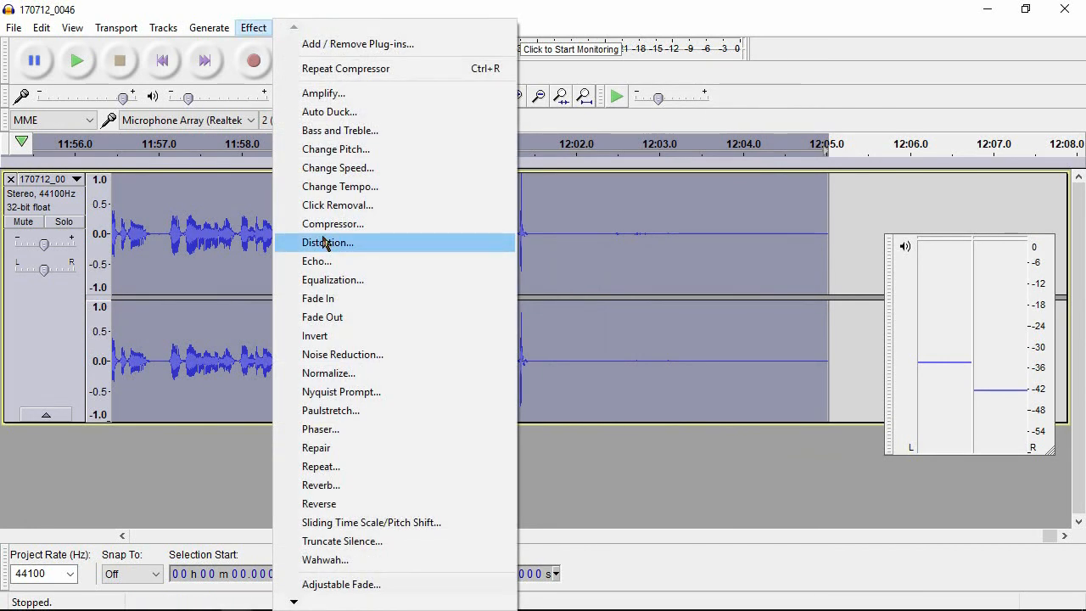
click(320, 279)
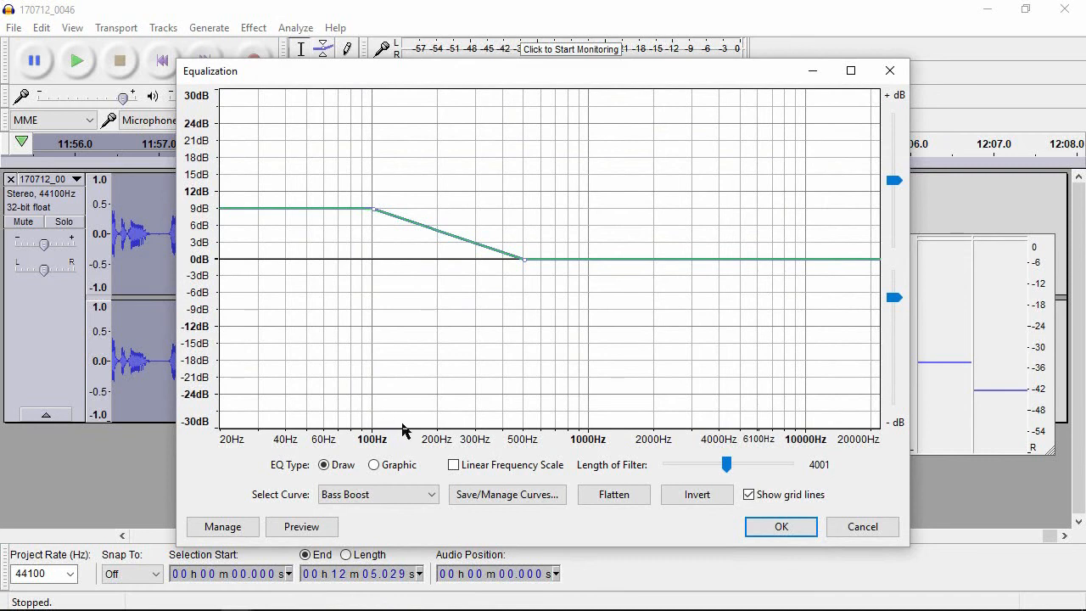
click(357, 499)
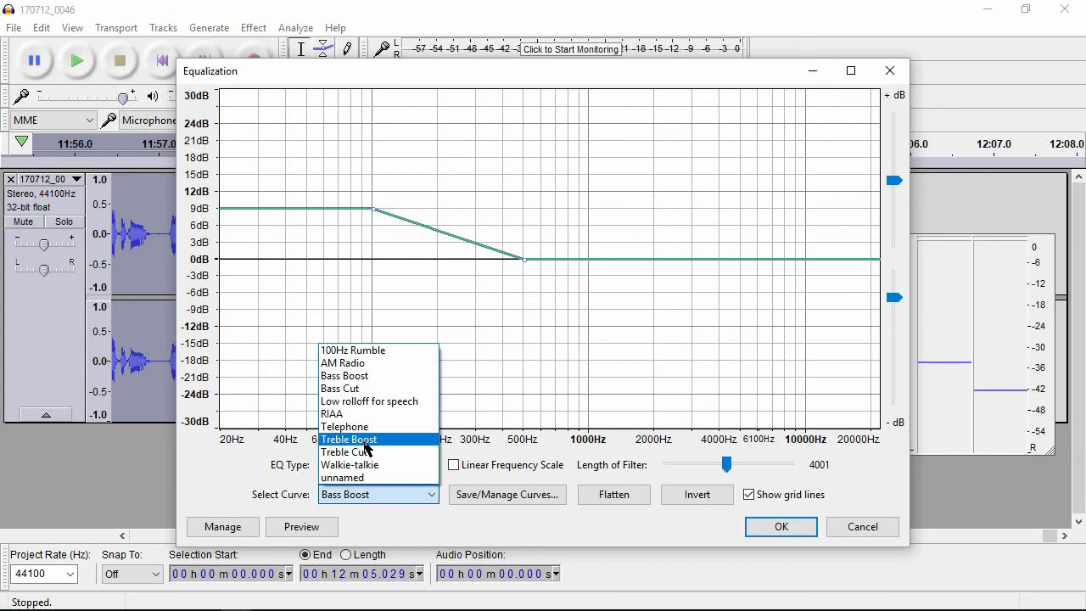
click(387, 377)
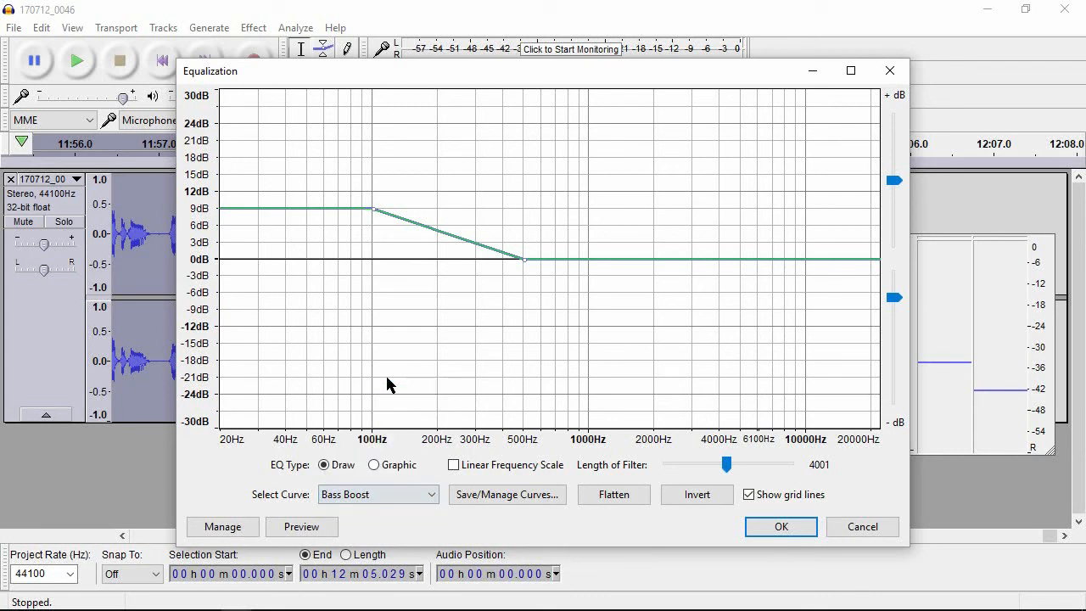
click(779, 527)
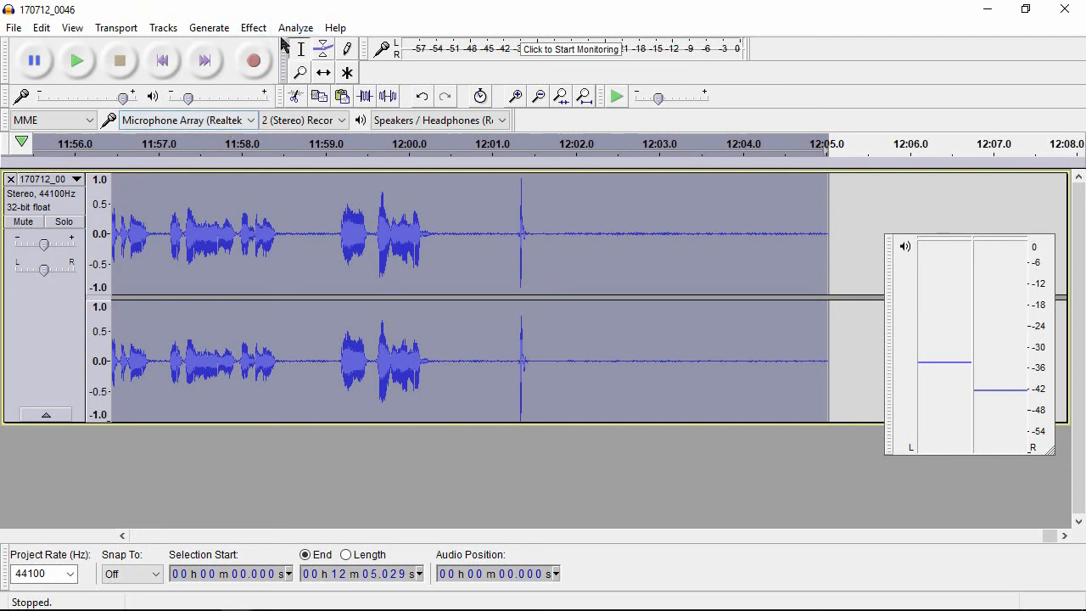
Normalize the entire track to a maximum amplitude of -1.0 dB with DC offset removal.
click(262, 28)
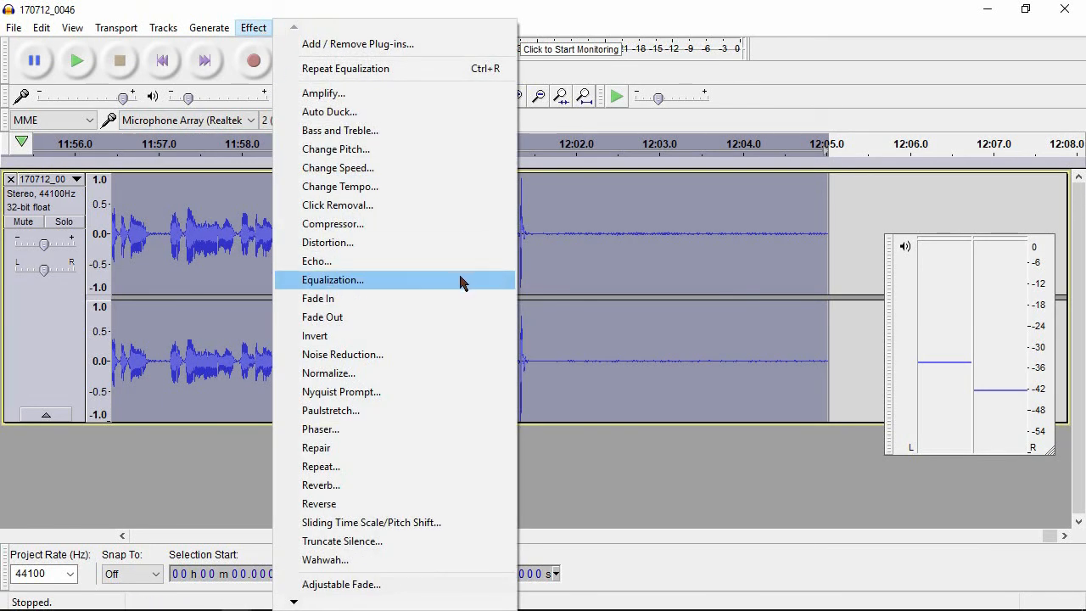
click(424, 372)
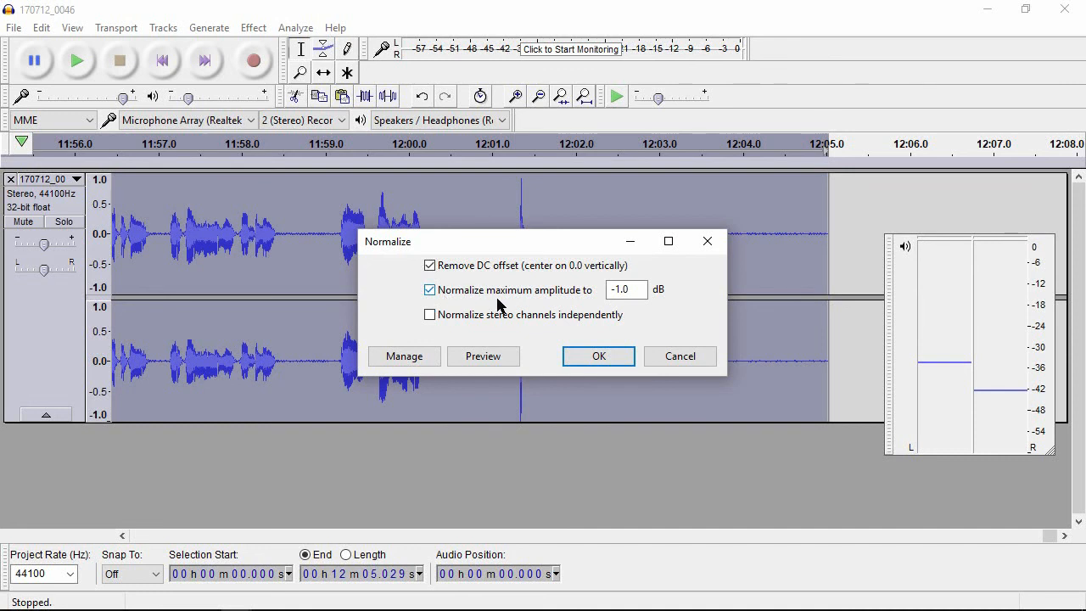
click(618, 289)
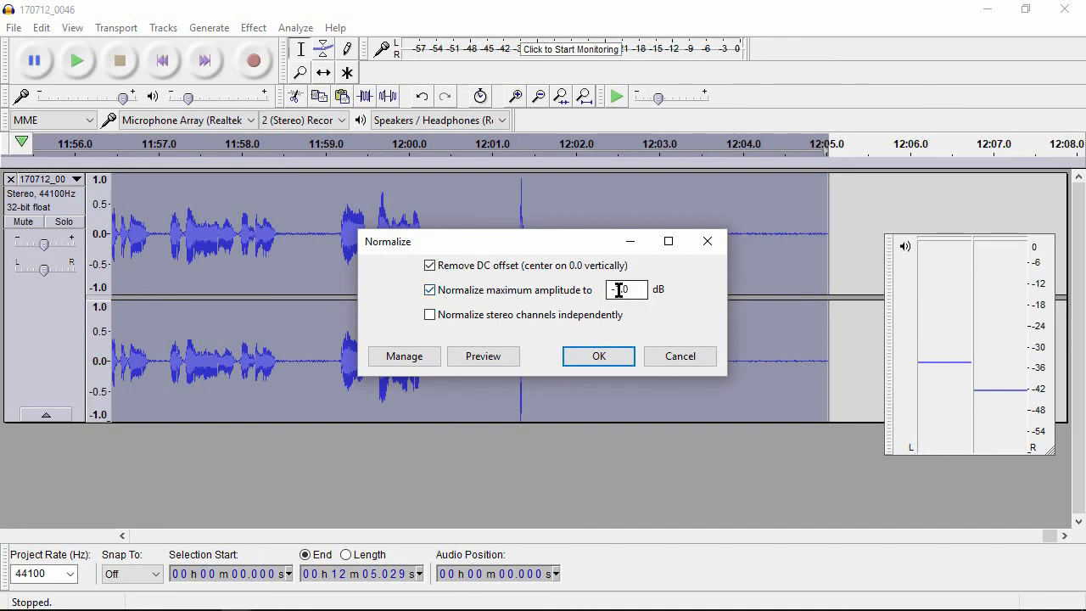
click(635, 289)
click(619, 289)
click(599, 356)
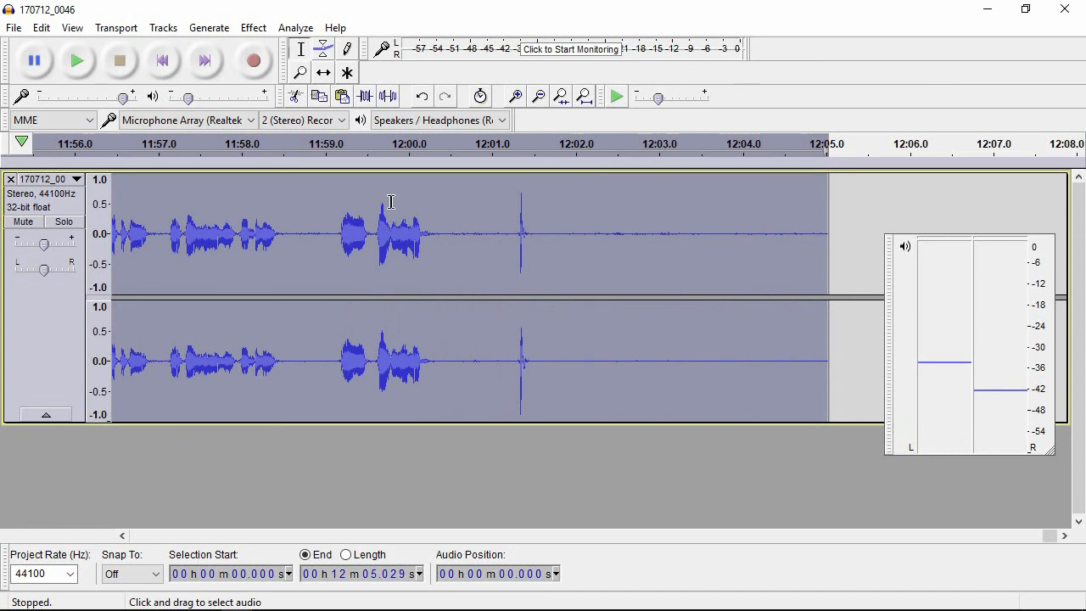
Play the speech section from about 11:59.5 to 12:00.1 to check its playback level.
drag(370, 226, 415, 222)
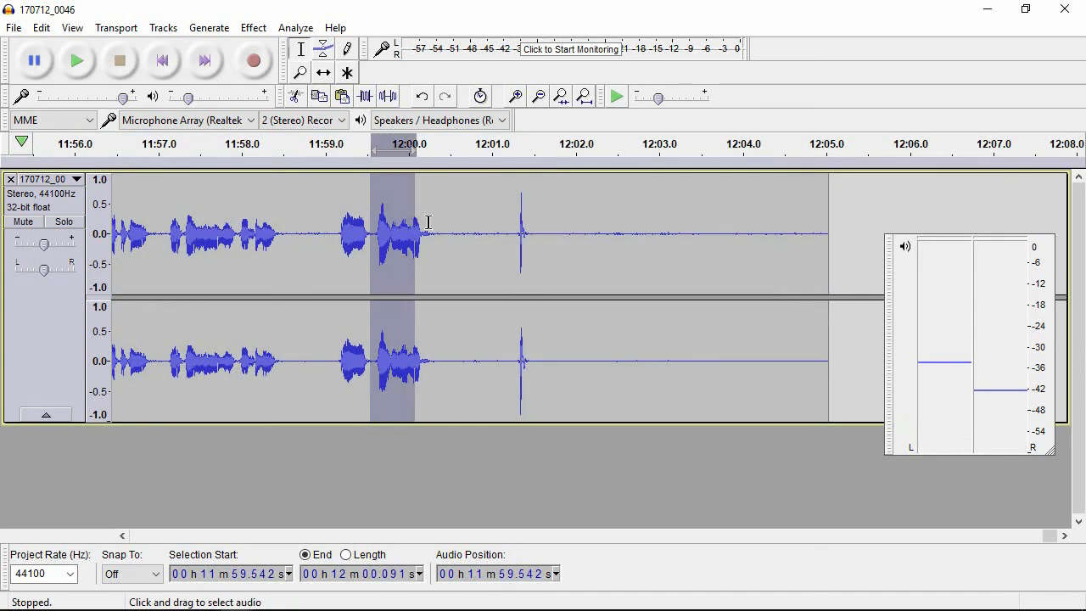
key(space)
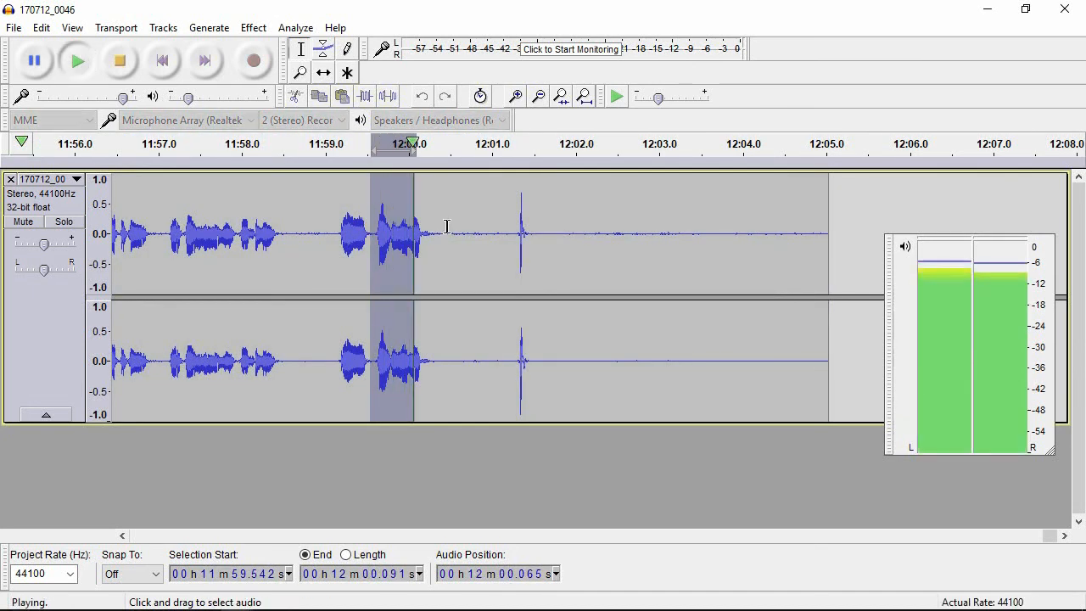